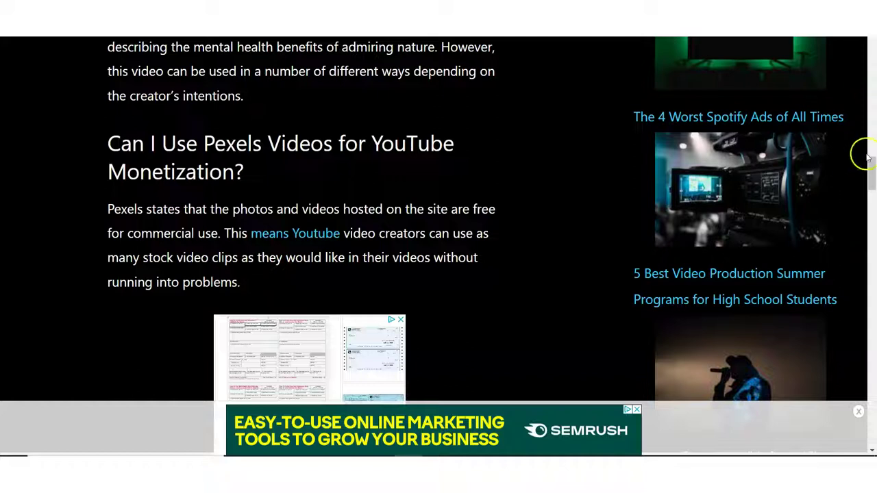
- Read the article's passages on using Pexels stock videos in monetized YouTube videos
{"action": "left_click_drag", "start_coordinate": [873, 168], "coordinate": [874, 142]}
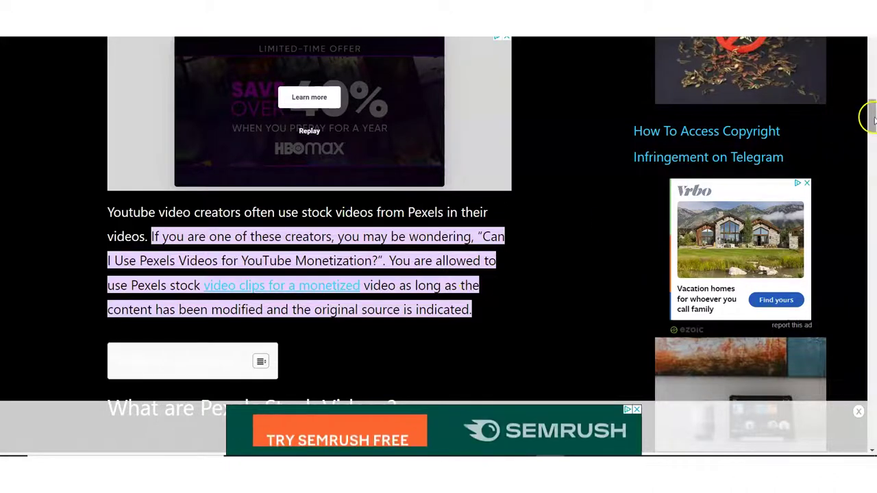
{"action": "left_click_drag", "start_coordinate": [873, 117], "coordinate": [874, 115]}
{"action": "scroll", "coordinate": [388, 303], "scroll_direction": "down", "scroll_amount": 1}
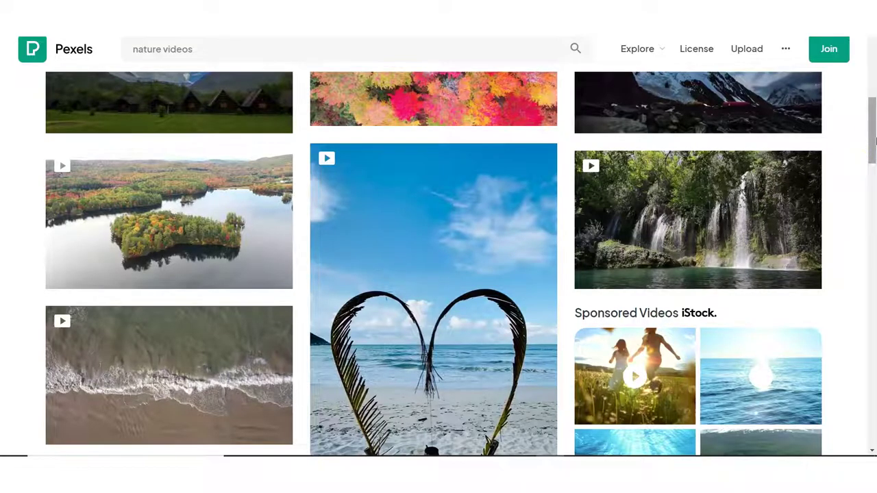
- Narrow the Pexels nature video search to "nature videos 4k waterfalls" and browse the matching clips
{"action": "left_click_drag", "start_coordinate": [872, 123], "coordinate": [869, 94]}
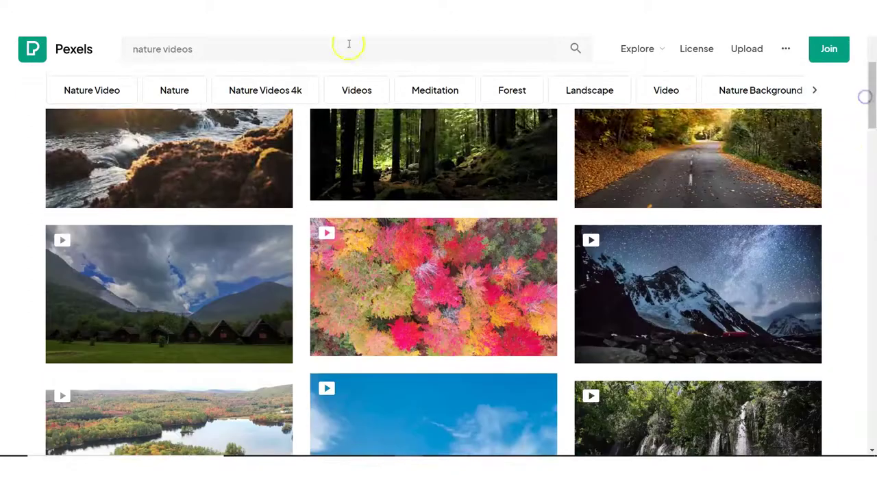
{"action": "left_click", "coordinate": [260, 95]}
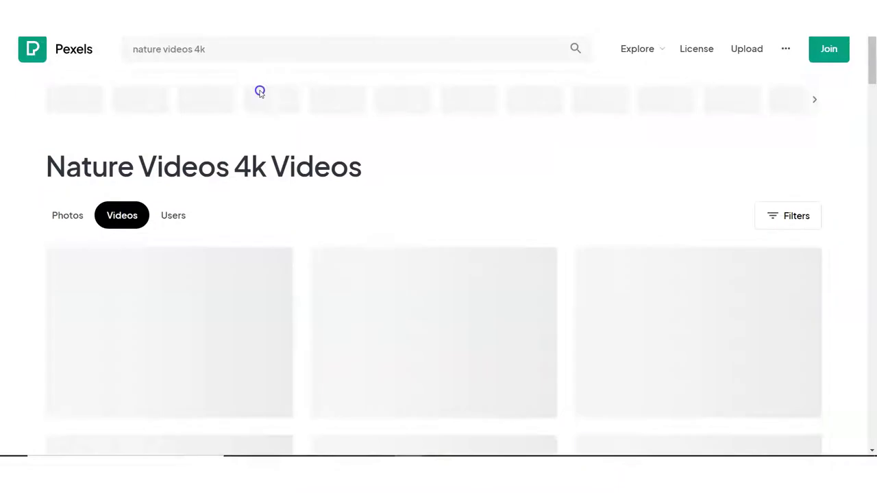
{"action": "left_click_drag", "start_coordinate": [873, 70], "coordinate": [874, 100]}
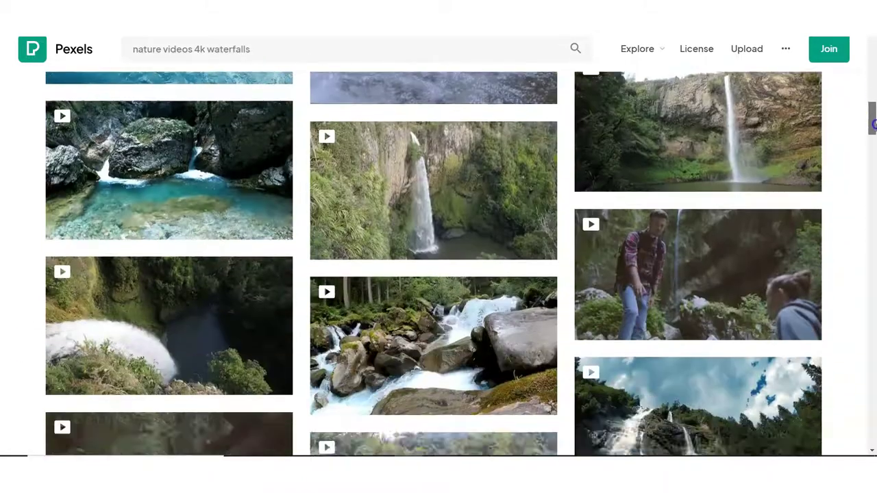
{"action": "left_click_drag", "start_coordinate": [873, 130], "coordinate": [875, 94]}
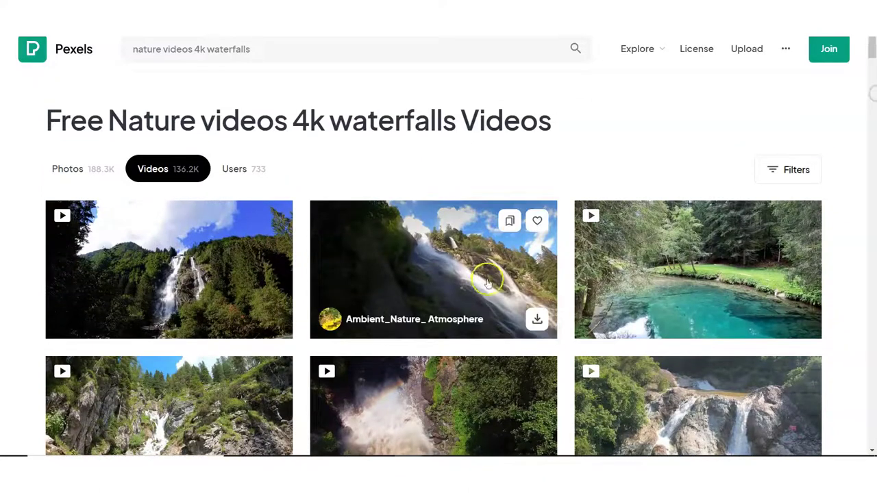
- Download the middle waterfall video in the first row of results in Full HD 1920x1080
{"action": "left_click", "coordinate": [464, 272]}
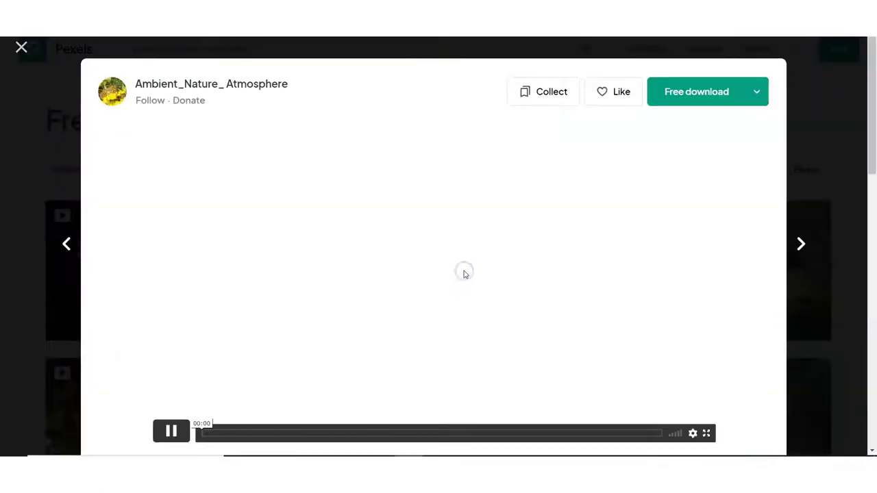
{"action": "left_click", "coordinate": [756, 97]}
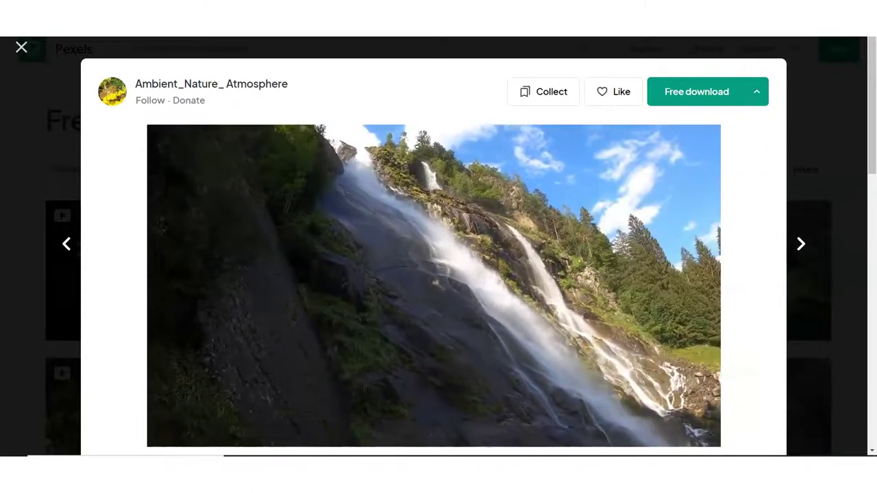
{"action": "left_click", "coordinate": [757, 92]}
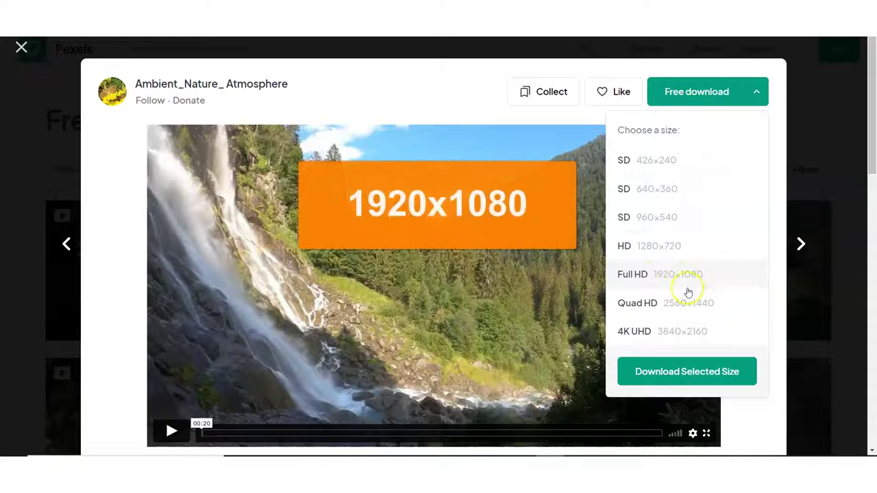
{"action": "left_click", "coordinate": [664, 274]}
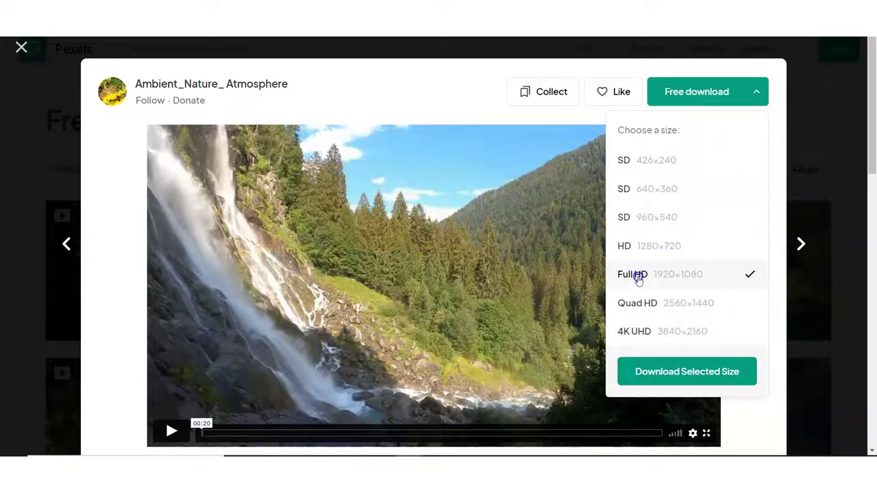
{"action": "left_click", "coordinate": [702, 377]}
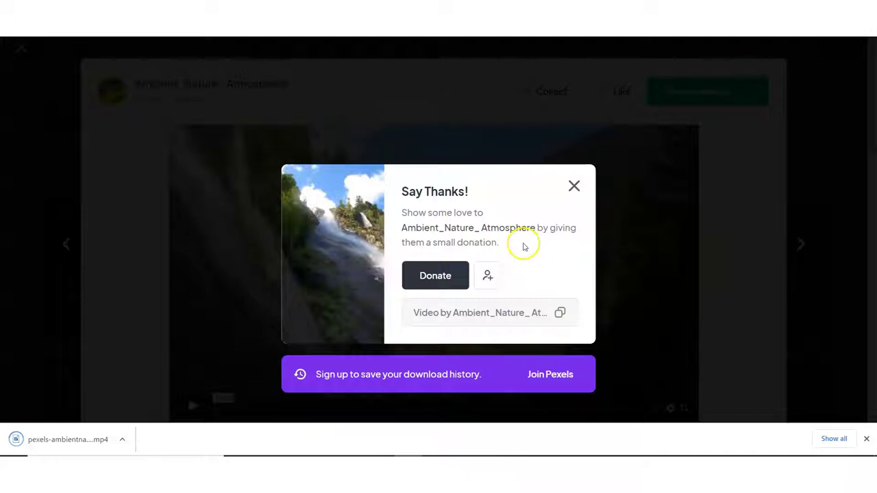
- Copy the downloaded pexels-ambientnature-atmosphere-5955965 video from the Downloads folder into the naturevideos folder
{"action": "left_click", "coordinate": [124, 442]}
{"action": "left_click", "coordinate": [153, 399]}
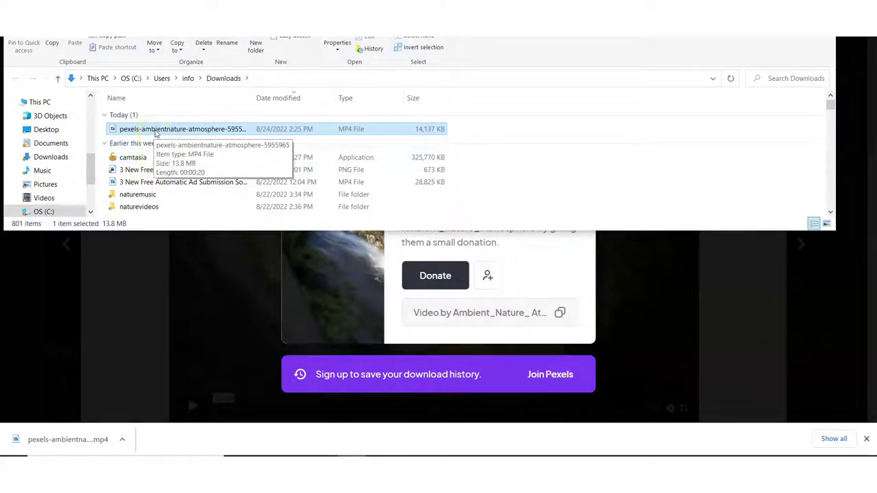
{"action": "left_click", "coordinate": [156, 132]}
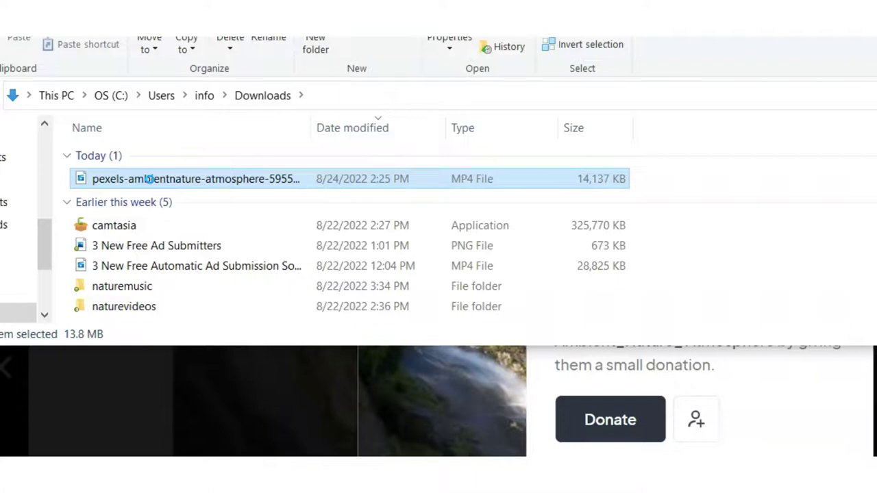
{"action": "right_click", "coordinate": [149, 179]}
{"action": "key", "text": "Escape"}
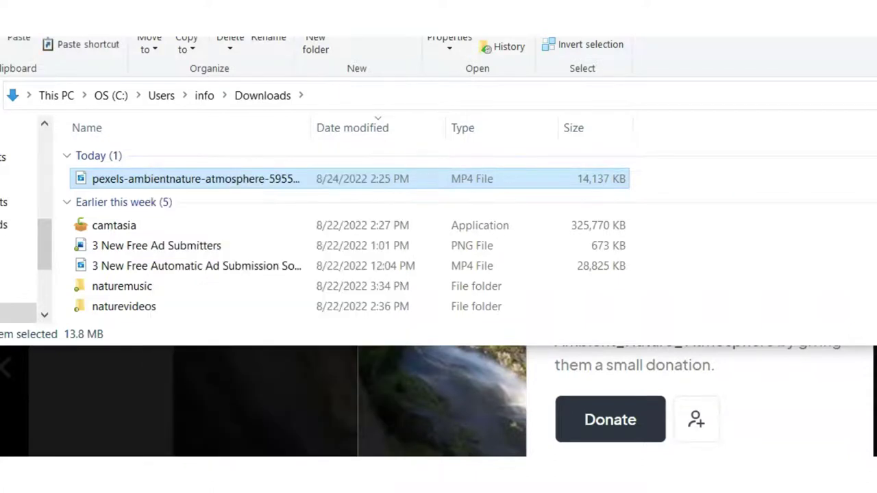
{"action": "double_click", "coordinate": [122, 306]}
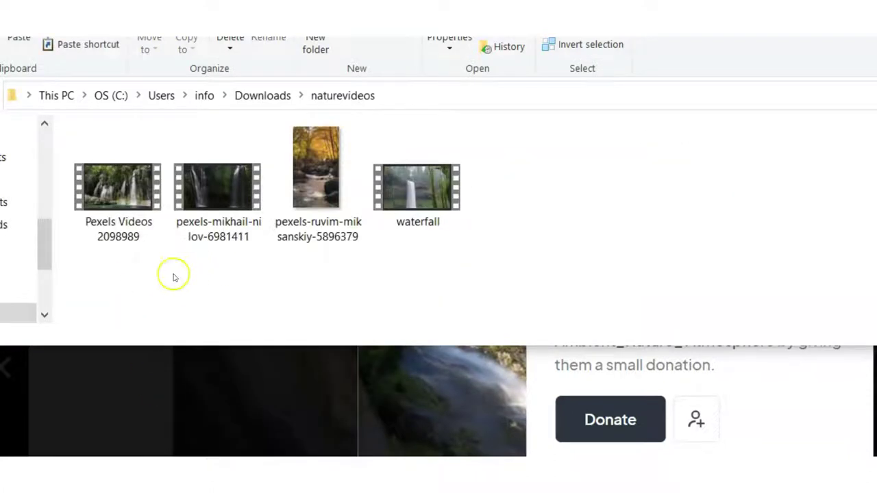
{"action": "right_click", "coordinate": [174, 283]}
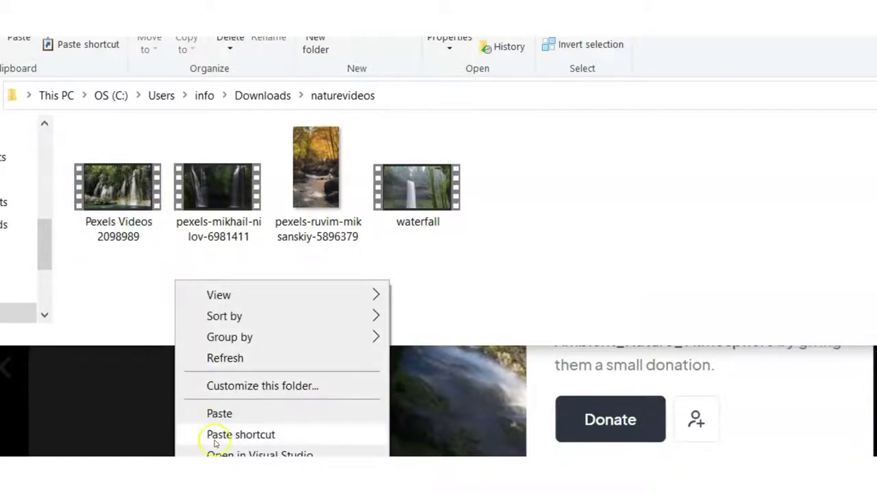
{"action": "left_click", "coordinate": [205, 413]}
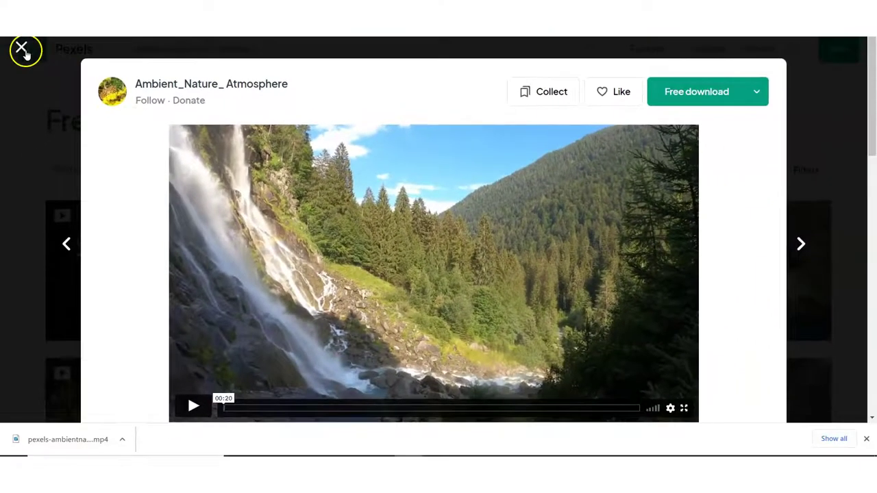
- Return to the waterfall results and download the video of twin falls over bare rock in Full HD 1920x1080
{"action": "left_click", "coordinate": [23, 45]}
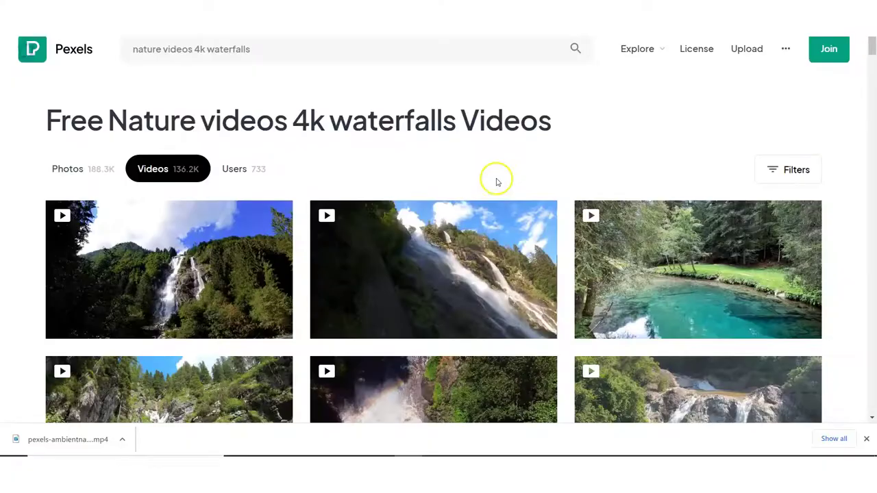
{"action": "left_click_drag", "start_coordinate": [873, 45], "coordinate": [873, 54]}
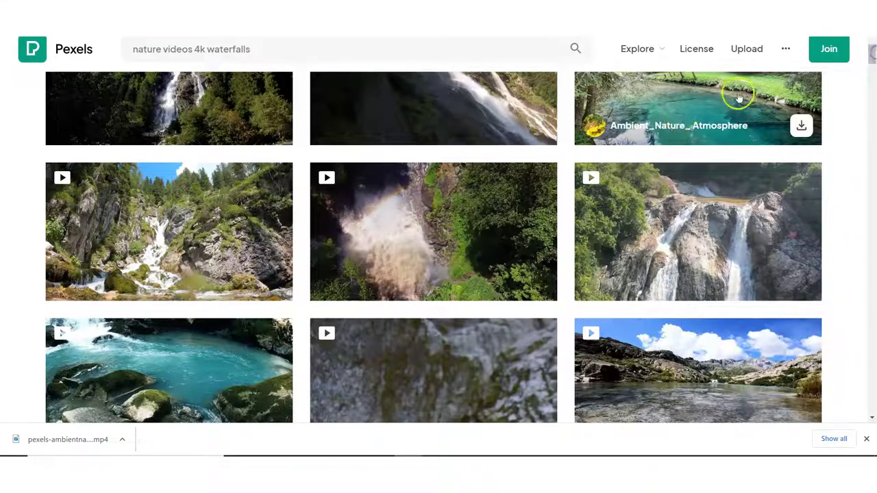
{"action": "left_click", "coordinate": [685, 243]}
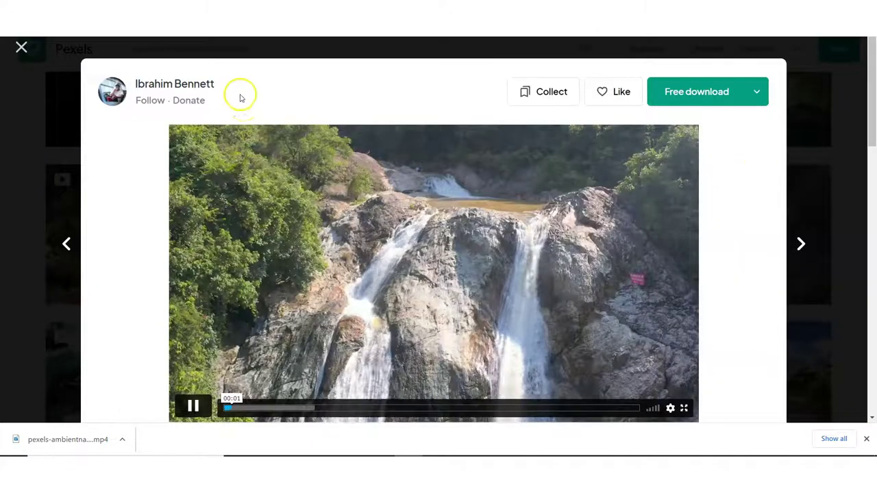
{"action": "left_click", "coordinate": [757, 95]}
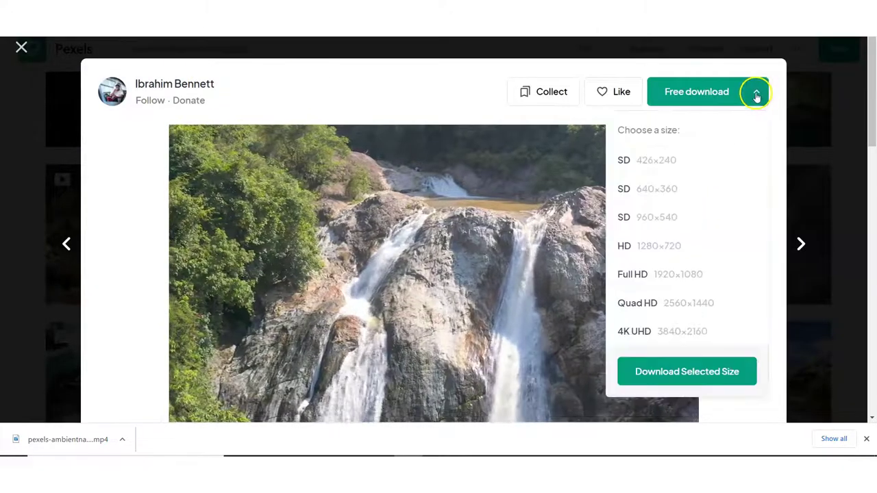
{"action": "left_click", "coordinate": [678, 277]}
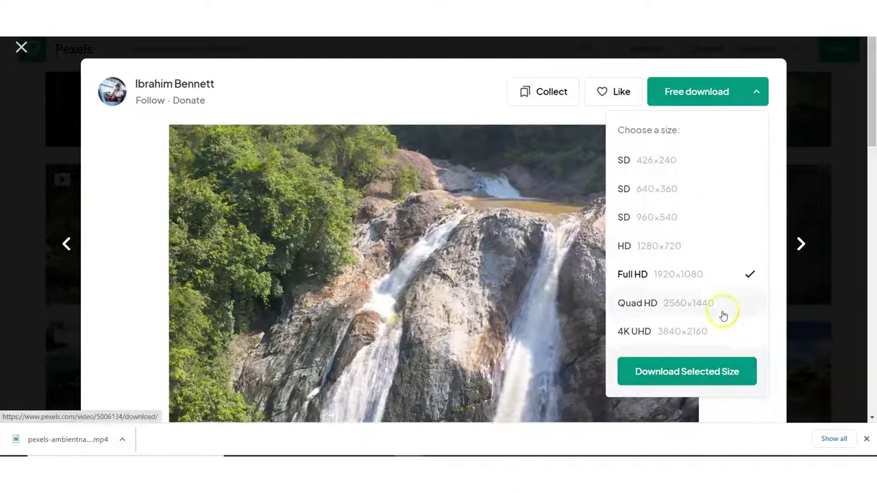
{"action": "left_click", "coordinate": [729, 372]}
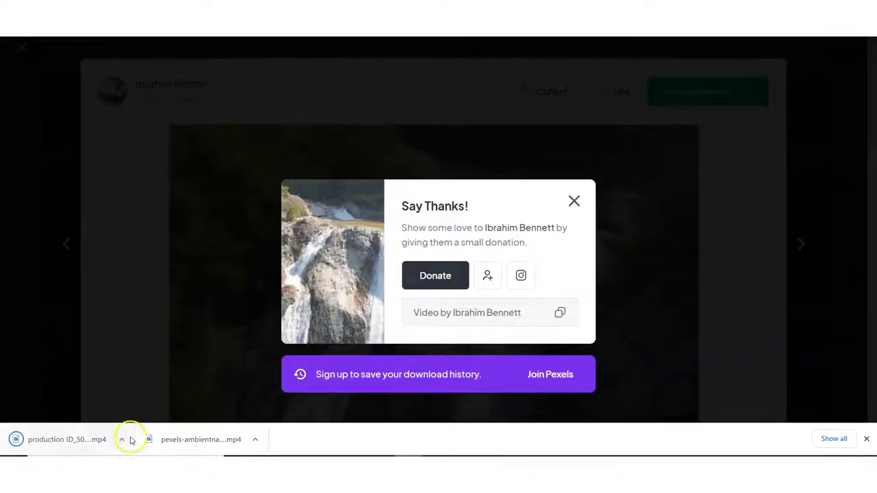
- Copy the downloaded production ID_5006134 video from the Downloads folder into the naturevideos folder
{"action": "left_click", "coordinate": [121, 439]}
{"action": "left_click", "coordinate": [153, 402]}
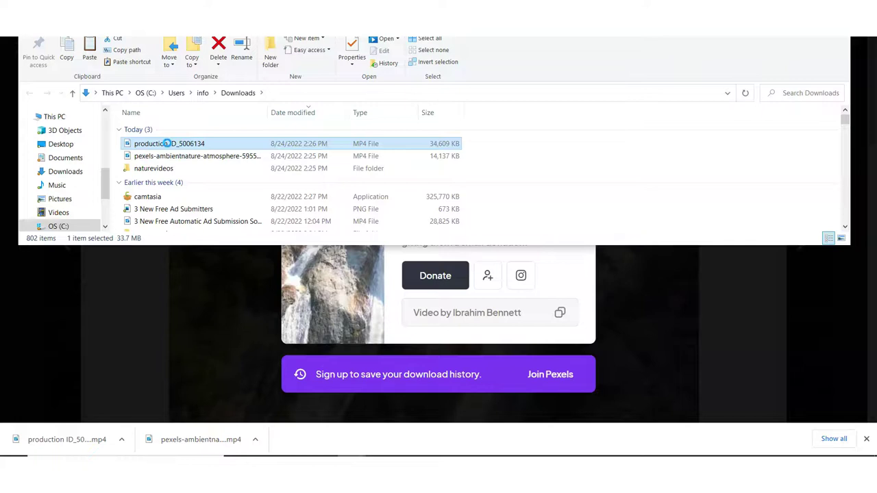
{"action": "right_click", "coordinate": [166, 143]}
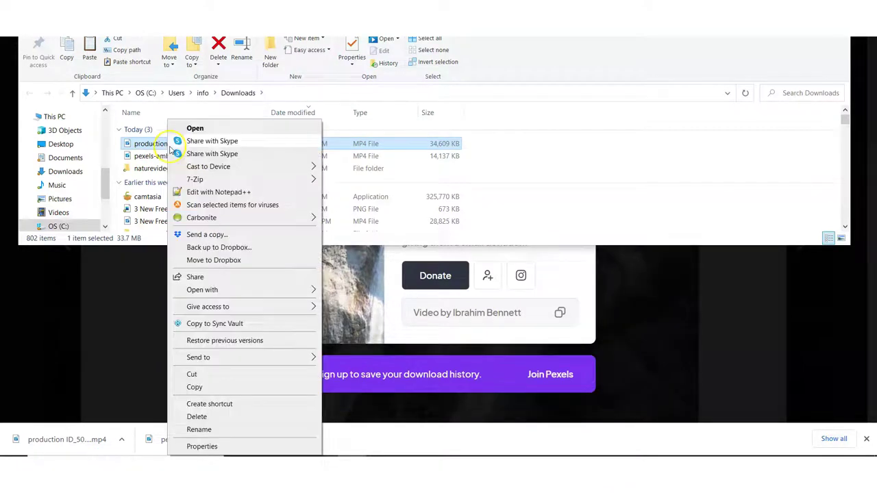
{"action": "left_click", "coordinate": [198, 387]}
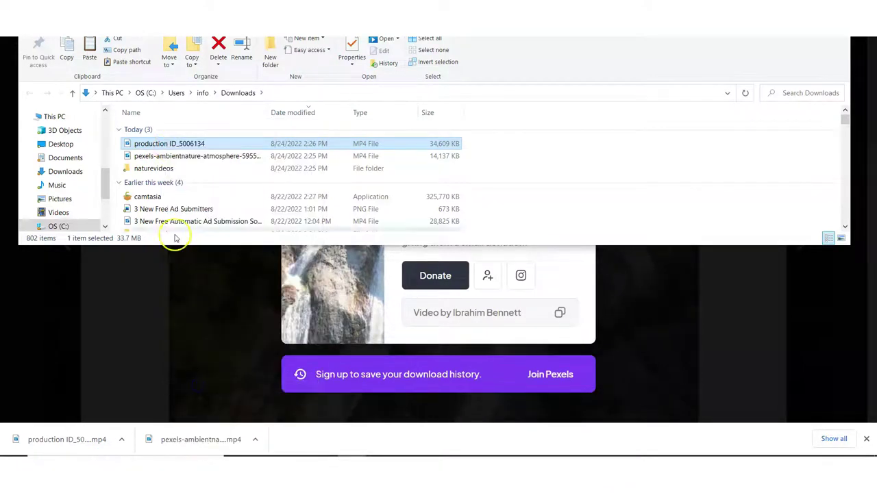
{"action": "double_click", "coordinate": [156, 168]}
{"action": "right_click", "coordinate": [297, 203]}
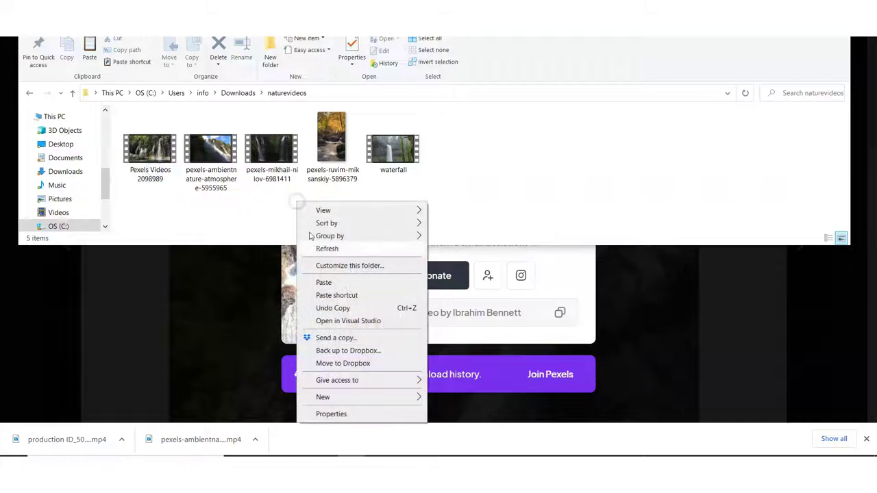
{"action": "left_click", "coordinate": [323, 283]}
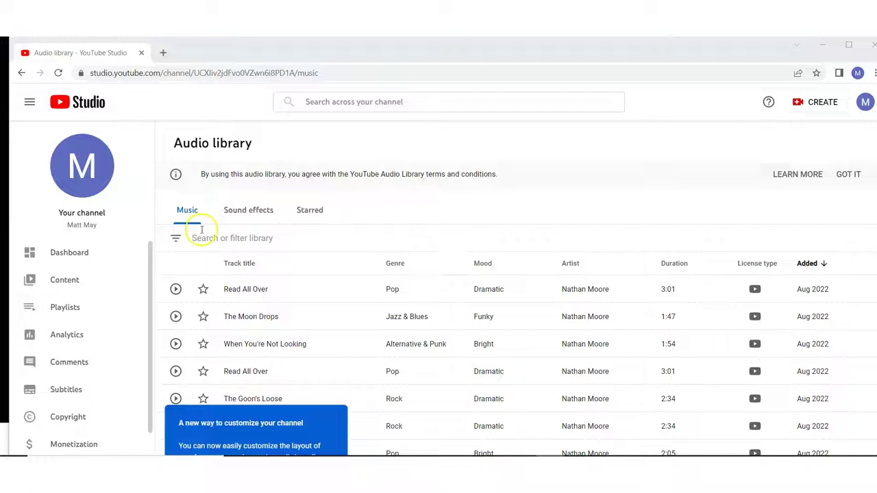
{"action": "left_click", "coordinate": [175, 239]}
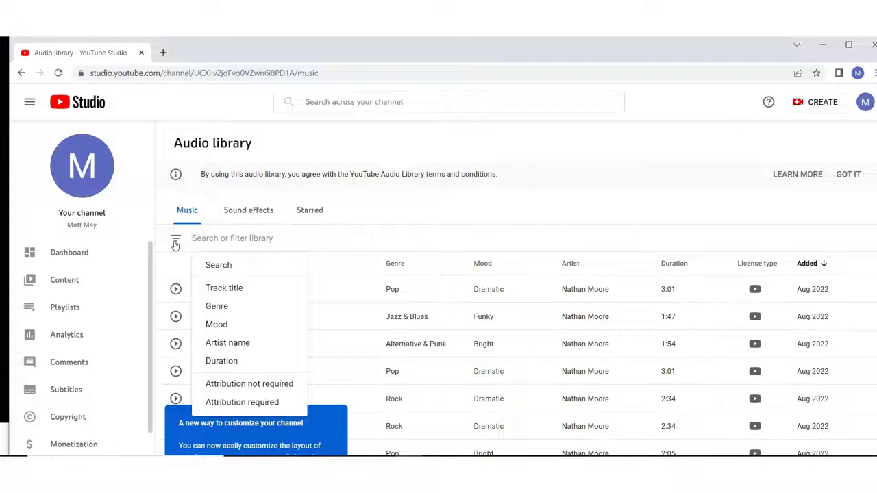
{"action": "left_click", "coordinate": [225, 310]}
{"action": "left_click_drag", "start_coordinate": [296, 303], "coordinate": [306, 390]}
{"action": "left_click_drag", "start_coordinate": [302, 358], "coordinate": [290, 312]}
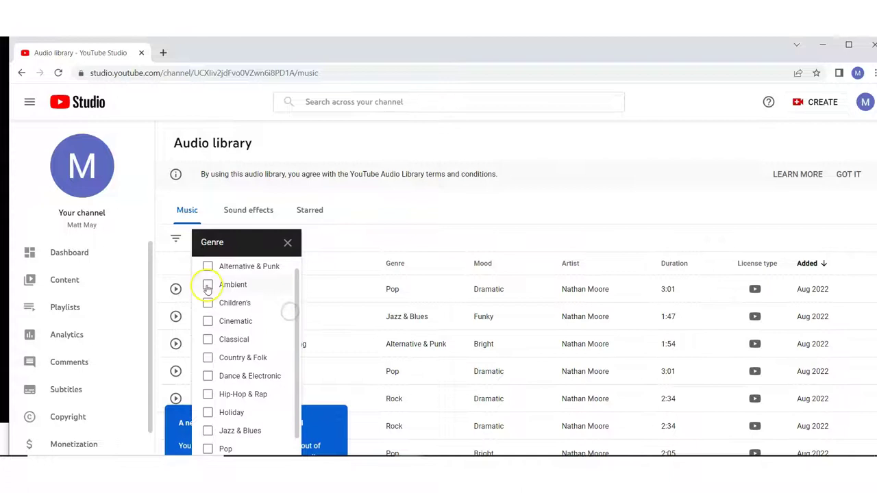
{"action": "left_click", "coordinate": [208, 284]}
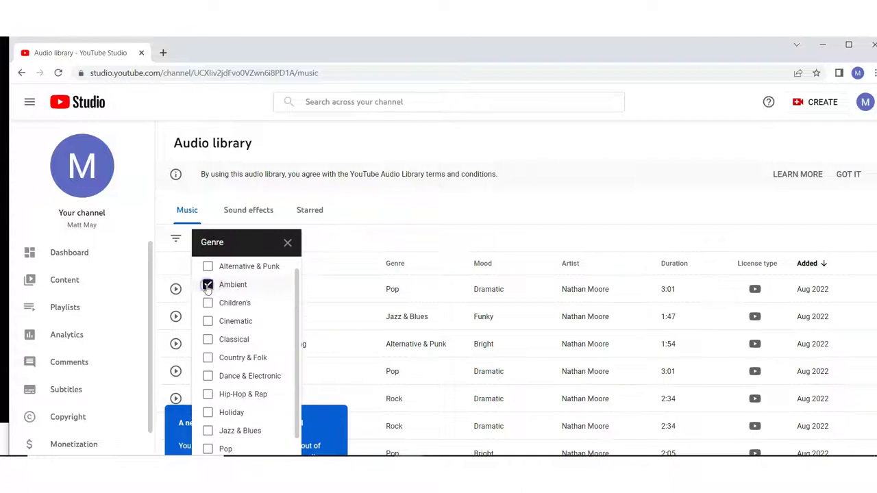
{"action": "left_click", "coordinate": [401, 209]}
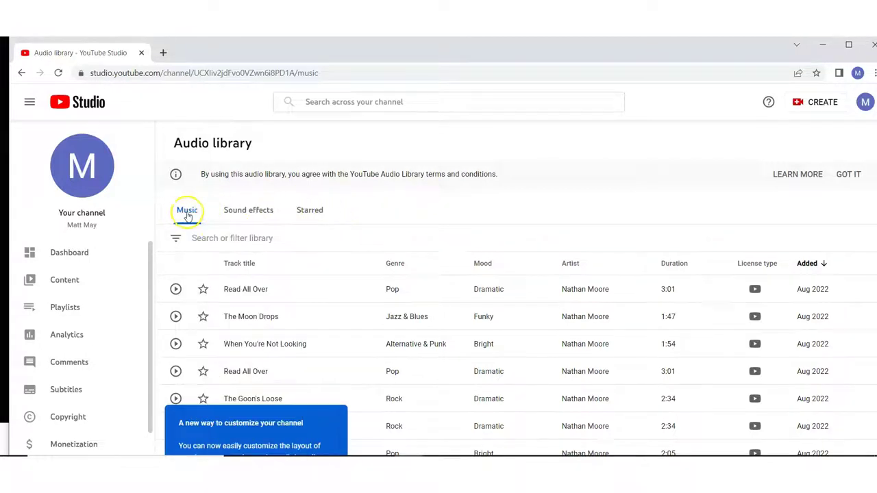
- Filter the audio library's music tracks by the Calm mood
{"action": "left_click", "coordinate": [175, 240]}
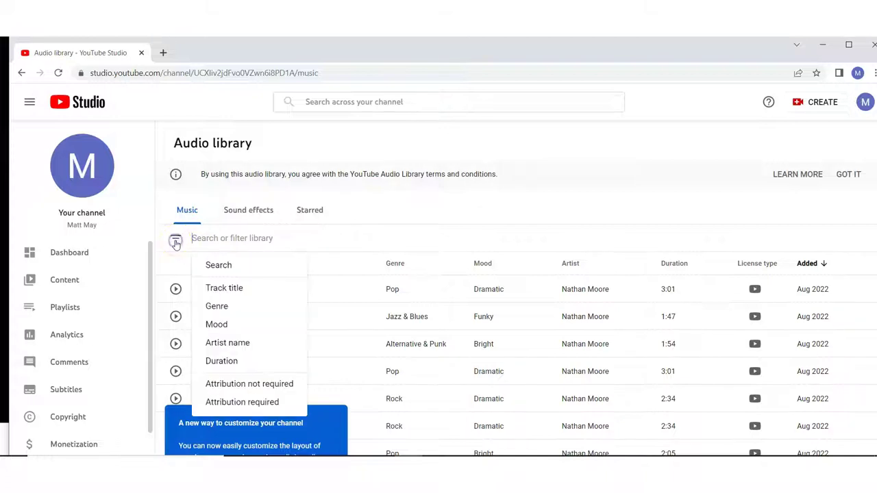
{"action": "left_click", "coordinate": [226, 330]}
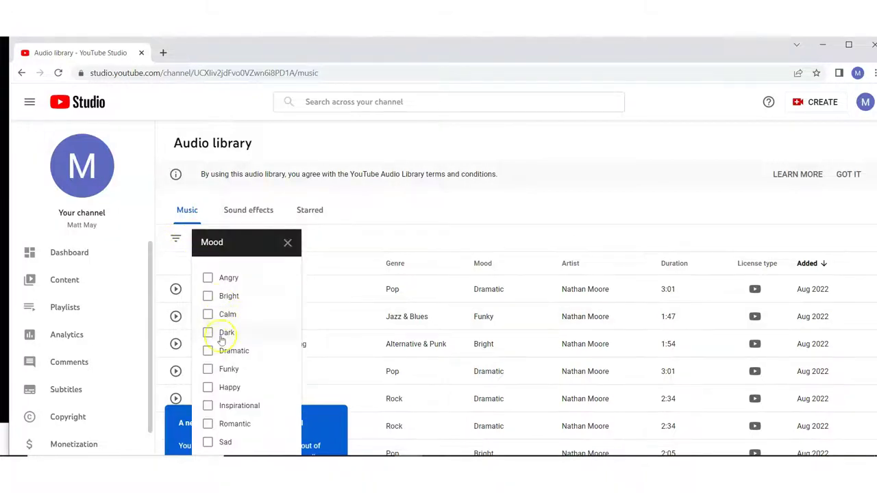
{"action": "left_click", "coordinate": [208, 313]}
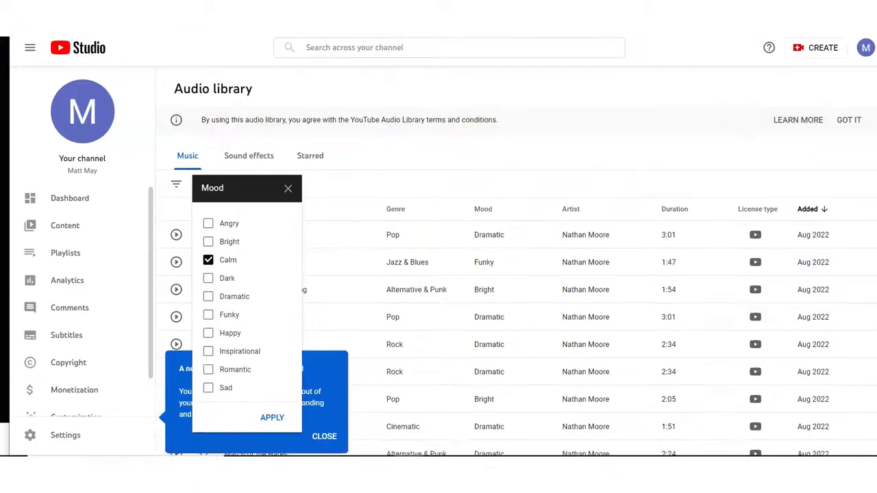
{"action": "left_click", "coordinate": [272, 417]}
{"action": "left_click", "coordinate": [176, 187]}
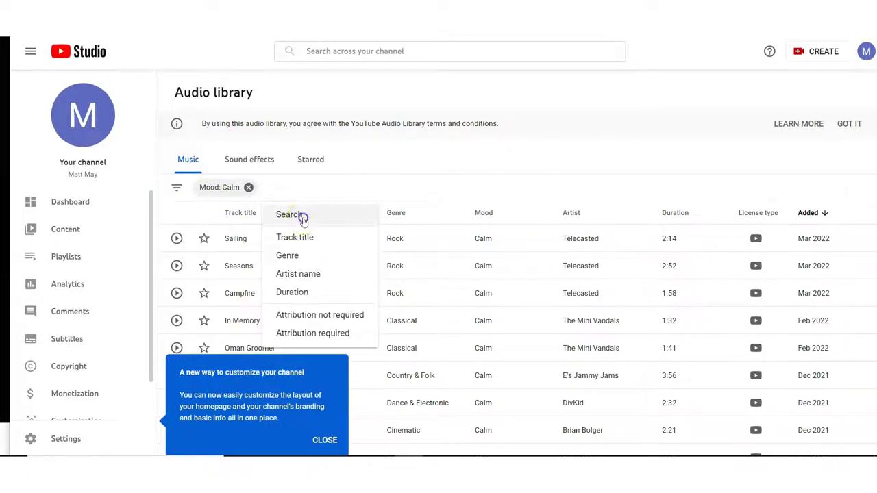
{"action": "left_click", "coordinate": [301, 215]}
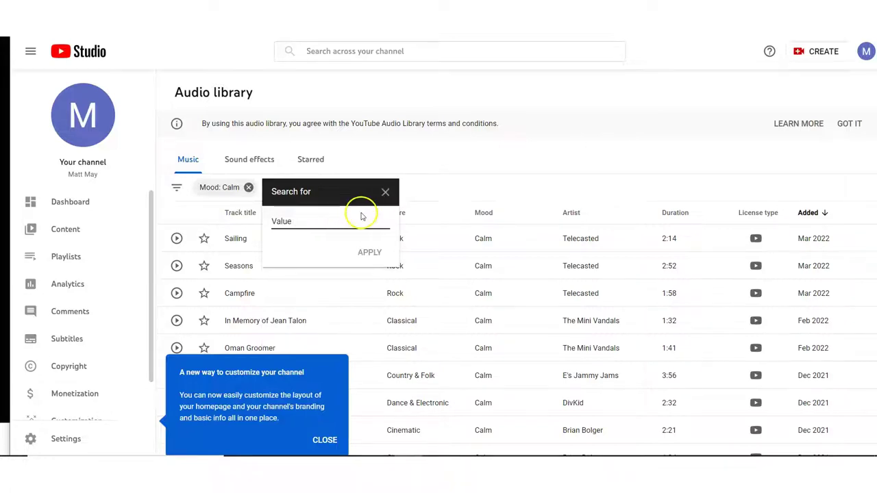
{"action": "left_click", "coordinate": [385, 192]}
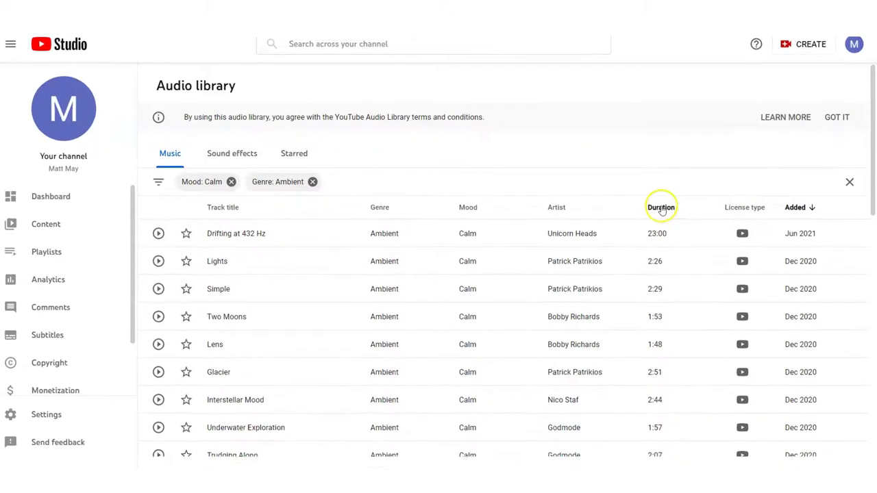
- Sort the calm ambient tracks by duration, longest first, and briefly preview Almost in F - Tranquillity
{"action": "left_click", "coordinate": [661, 208]}
{"action": "left_click", "coordinate": [662, 207]}
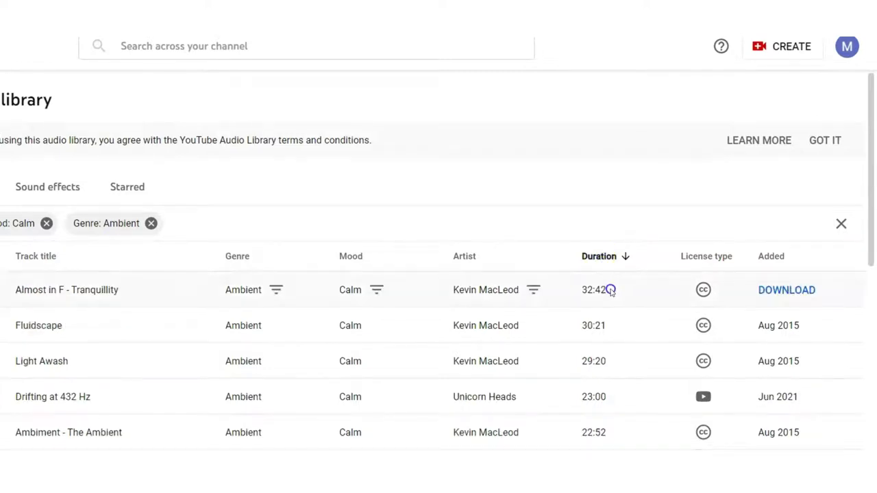
{"action": "left_click", "coordinate": [0, 291]}
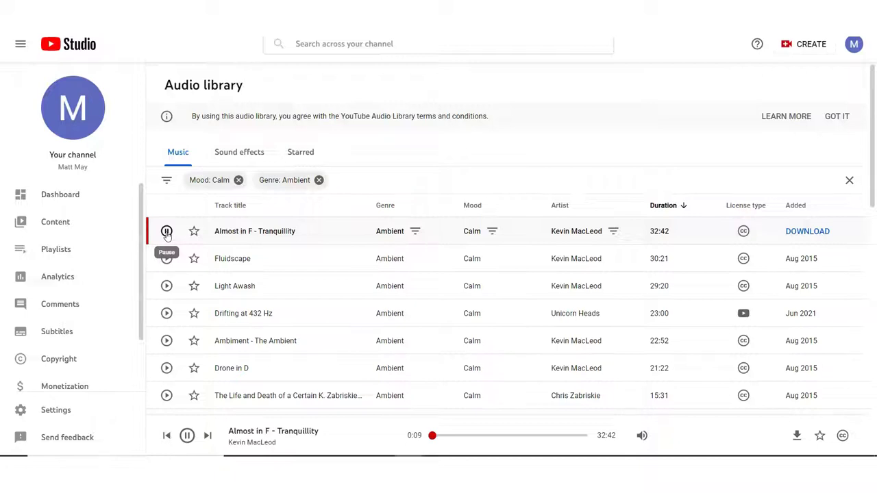
{"action": "left_click", "coordinate": [167, 234]}
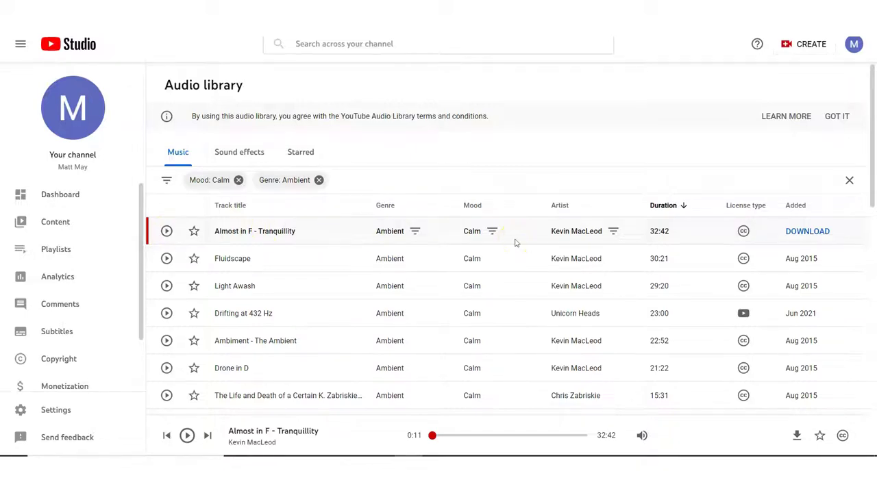
- Download Almost in F - Tranquillity and copy its Creative Commons attribution text into a blank Notepad document
{"action": "left_click", "coordinate": [819, 232]}
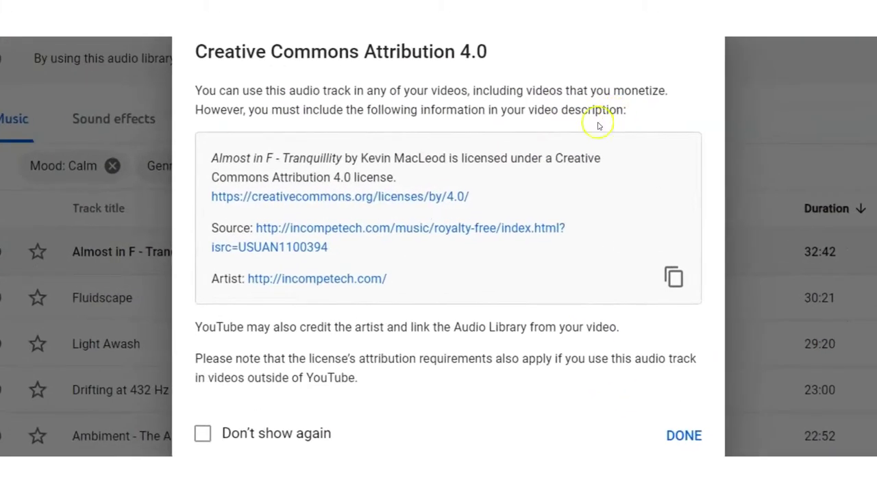
{"action": "left_click_drag", "start_coordinate": [421, 280], "coordinate": [205, 166]}
{"action": "right_click", "coordinate": [262, 175]}
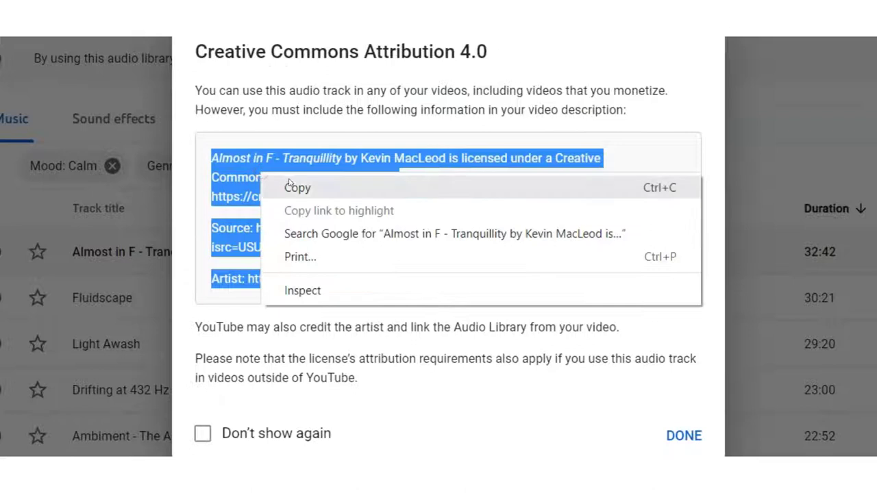
{"action": "left_click", "coordinate": [294, 187]}
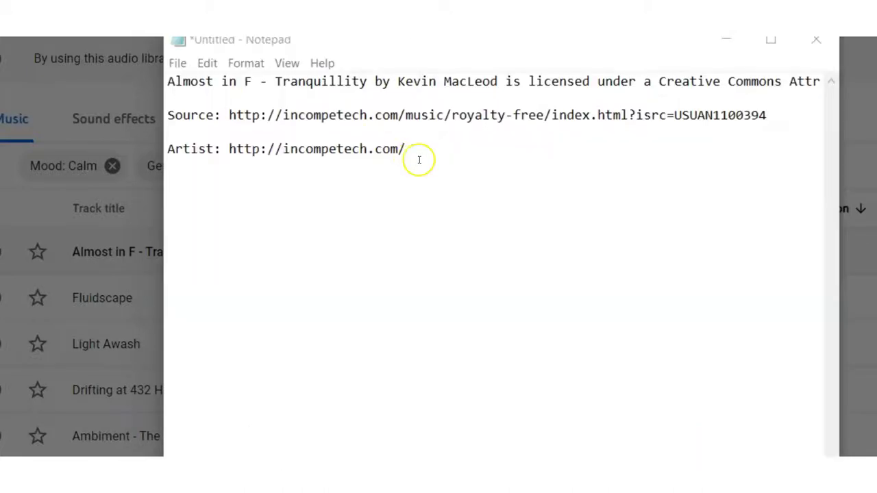
{"action": "left_click_drag", "start_coordinate": [419, 160], "coordinate": [178, 65]}
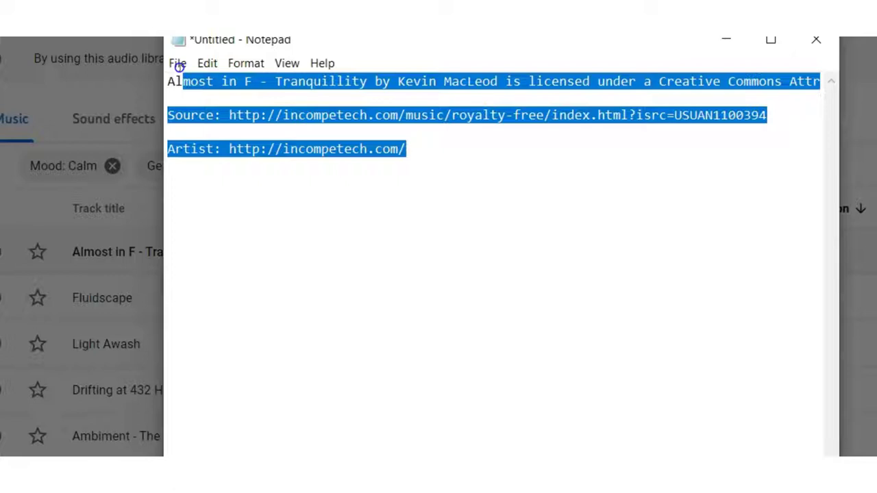
{"action": "left_click_drag", "start_coordinate": [178, 66], "coordinate": [164, 80]}
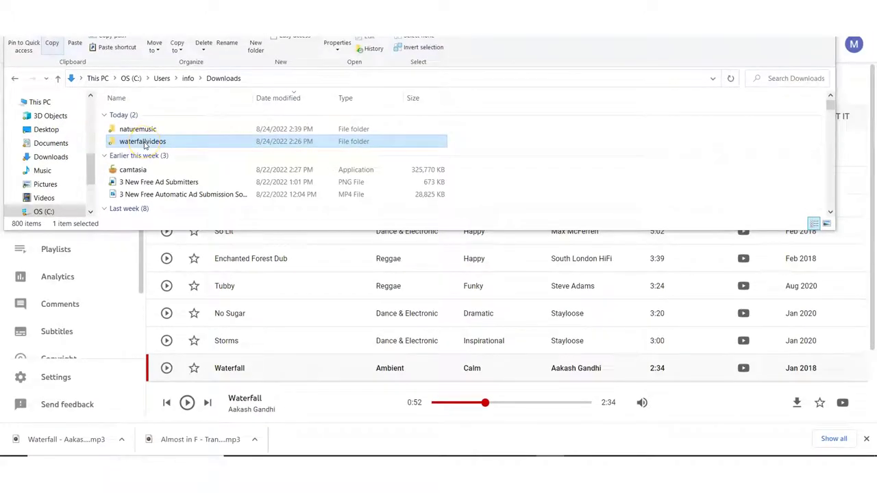
- Launch Camtasia and dismiss its sign-in prompt to reach the empty project
{"action": "left_click_drag", "start_coordinate": [146, 144], "coordinate": [144, 134]}
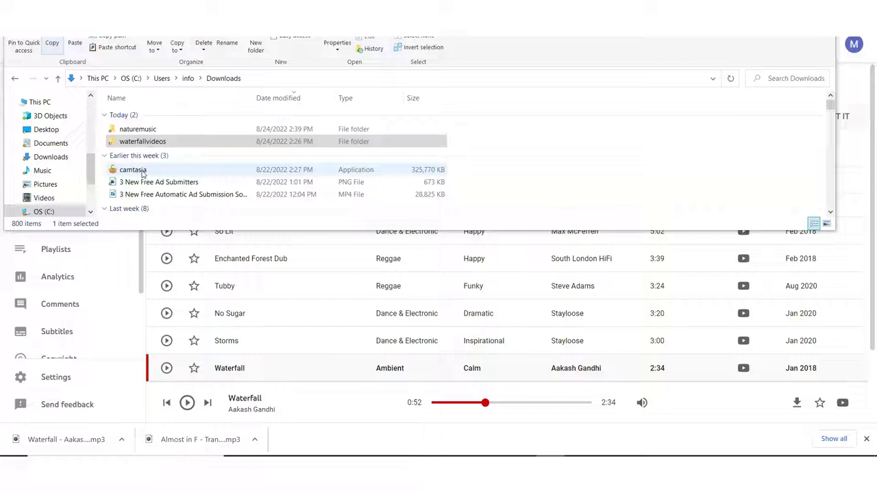
{"action": "left_click", "coordinate": [53, 50]}
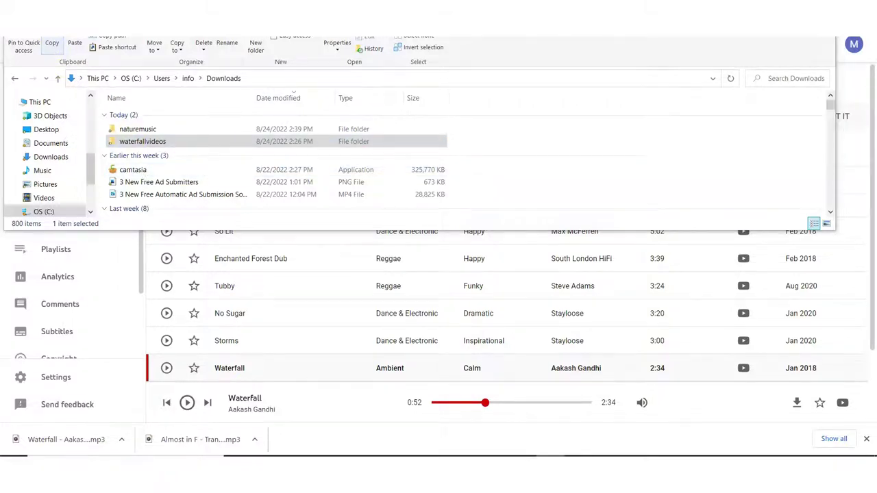
{"action": "left_click", "coordinate": [319, 193]}
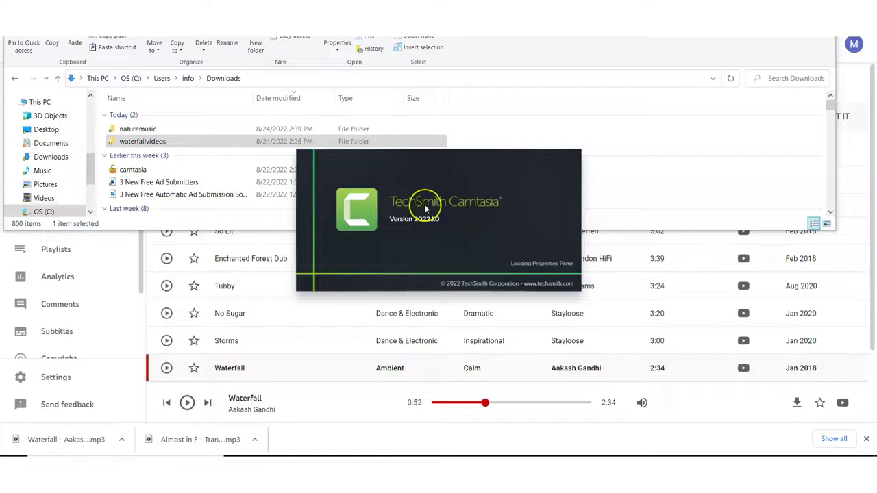
{"action": "left_click", "coordinate": [362, 160]}
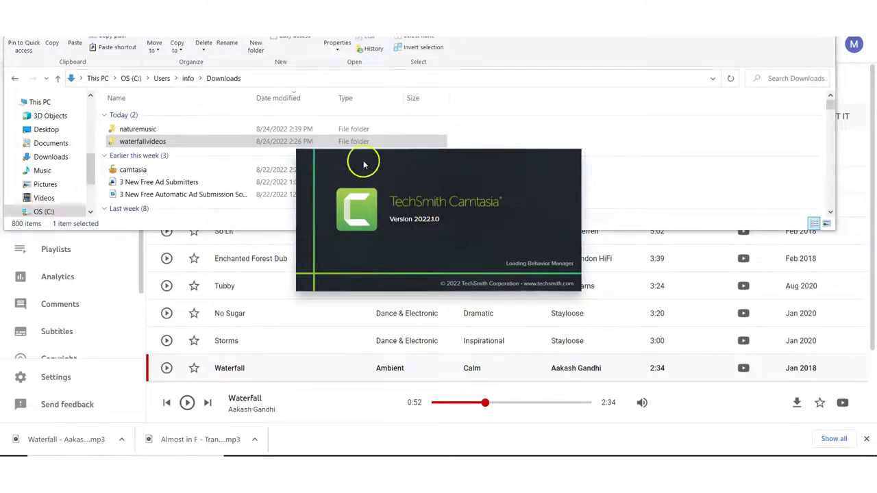
{"action": "key", "text": "Escape"}
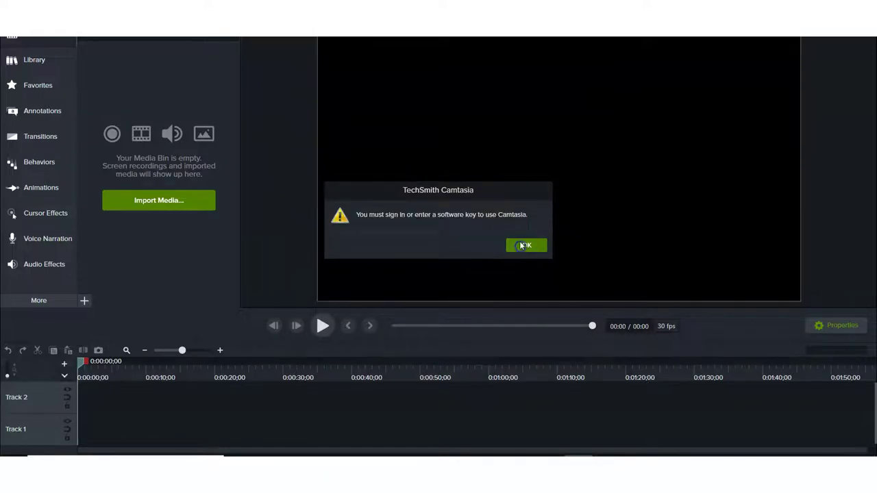
- Import the five landscape waterfall videos from the waterfallvideos folder in Downloads, leaving out the portrait autumn clip
{"action": "left_click", "coordinate": [166, 200]}
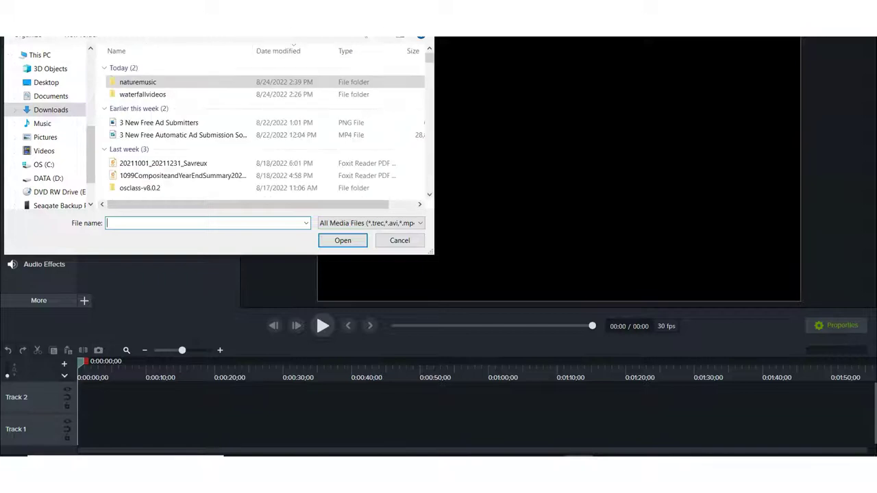
{"action": "left_click", "coordinate": [127, 82]}
{"action": "double_click", "coordinate": [132, 95]}
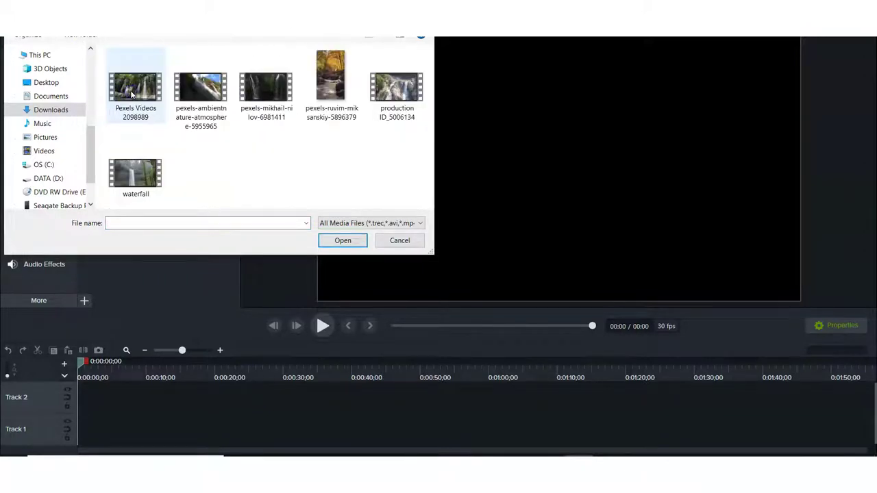
{"action": "left_click", "coordinate": [135, 93]}
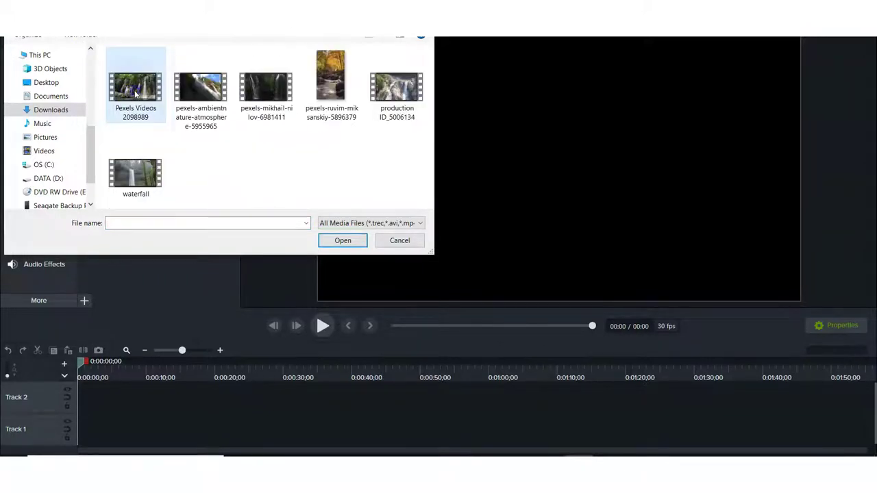
{"action": "left_click", "coordinate": [203, 90], "text": "ctrl"}
{"action": "left_click", "coordinate": [258, 93], "text": "ctrl"}
{"action": "left_click", "coordinate": [391, 90], "text": "ctrl"}
{"action": "left_click", "coordinate": [136, 177], "text": "ctrl"}
{"action": "left_click", "coordinate": [342, 240]}
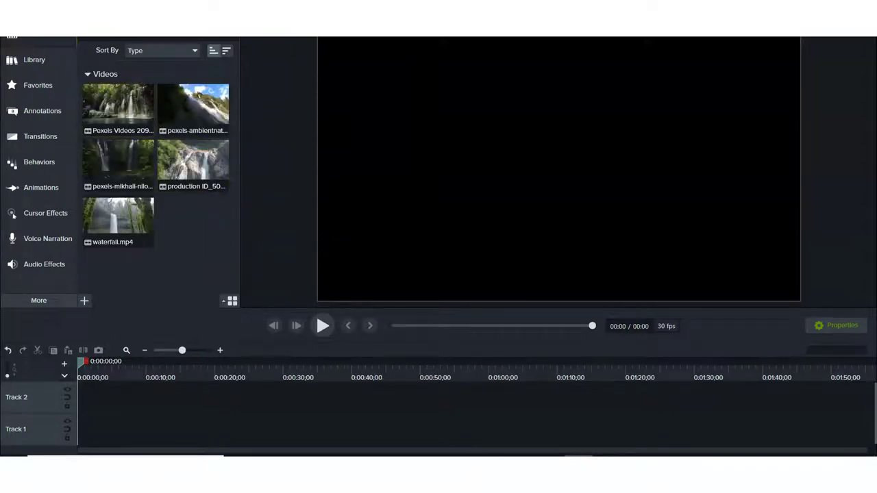
- Import the Almost in F - Tranquillity, Drifting at 432 Hz and Waterfall music tracks from the naturemusic folder
{"action": "left_click", "coordinate": [12, 31]}
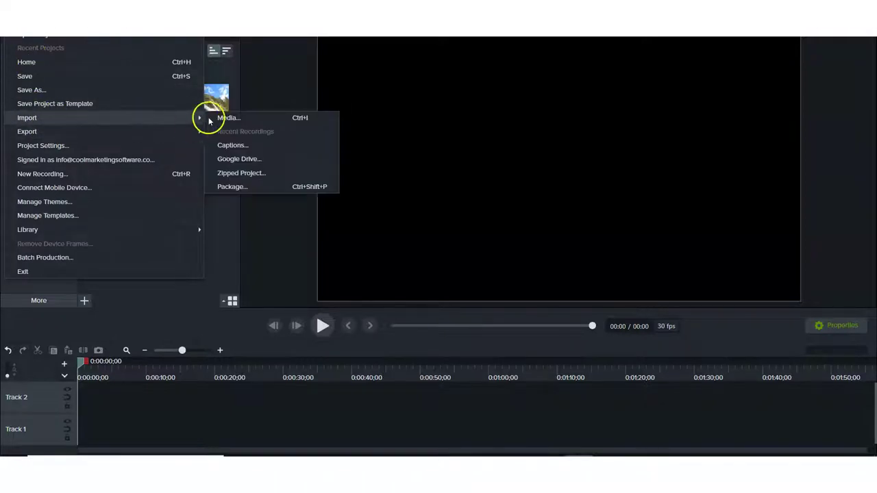
{"action": "left_click", "coordinate": [223, 118]}
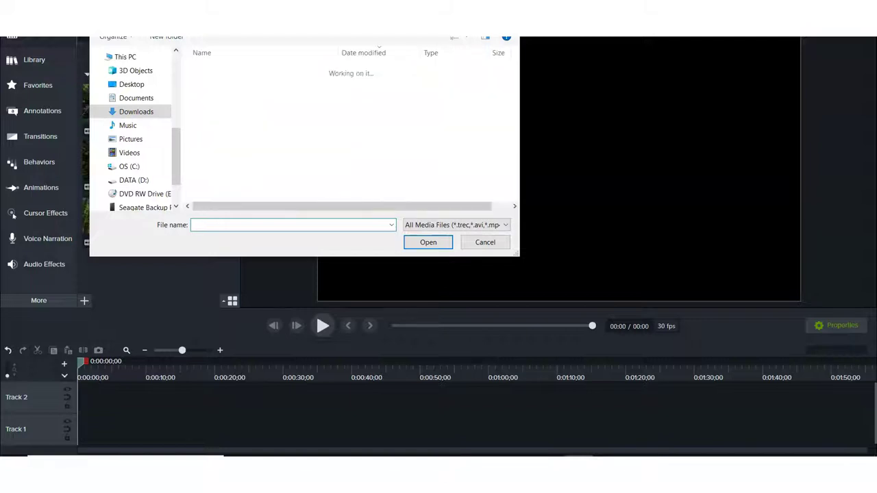
{"action": "double_click", "coordinate": [202, 83]}
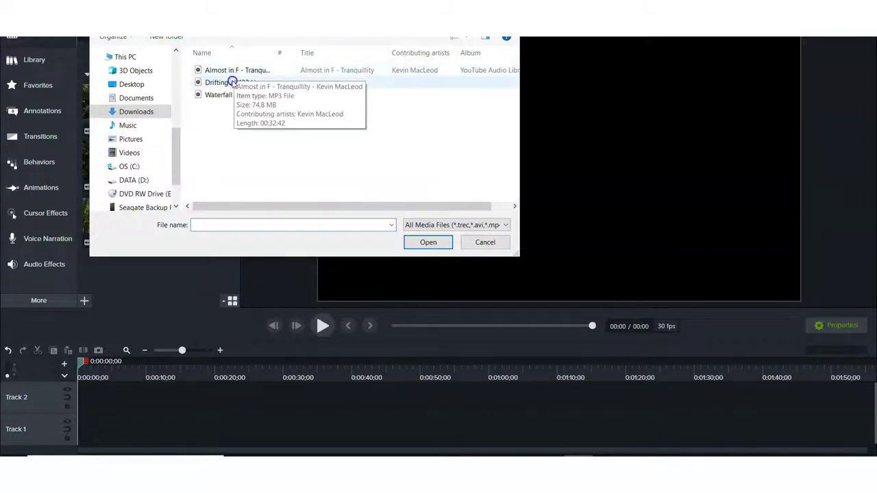
{"action": "left_click", "coordinate": [231, 70]}
{"action": "left_click", "coordinate": [230, 96], "text": "shift"}
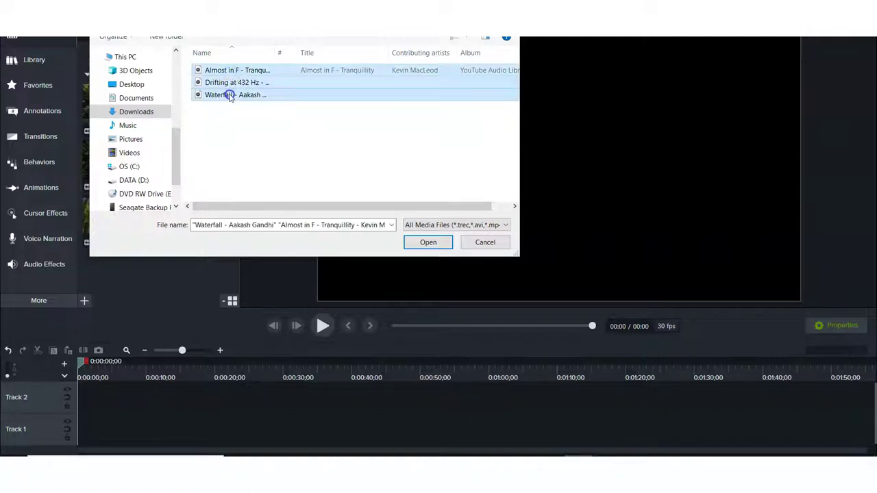
{"action": "left_click", "coordinate": [424, 243]}
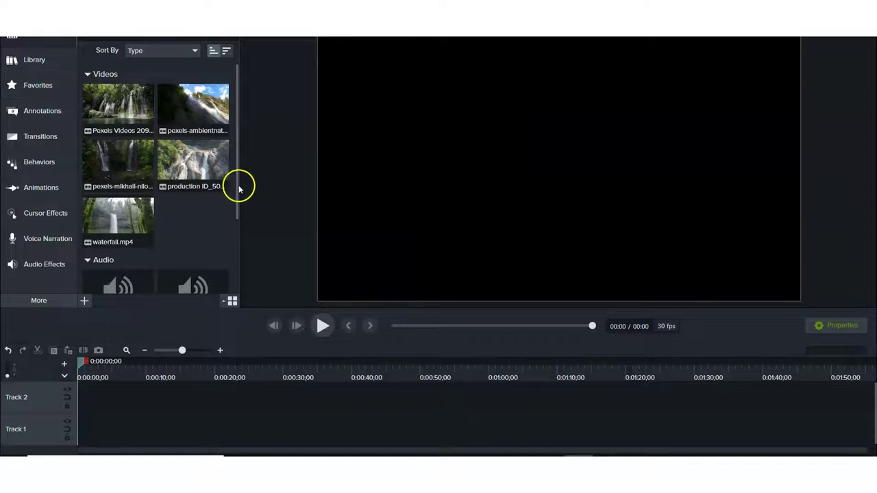
{"action": "left_click_drag", "start_coordinate": [235, 190], "coordinate": [235, 164]}
{"action": "left_click", "coordinate": [116, 142]}
{"action": "left_click", "coordinate": [102, 115]}
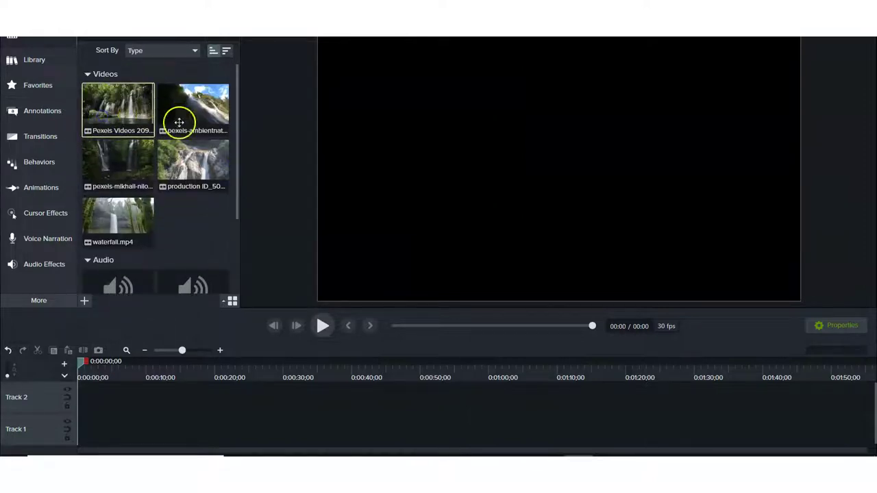
{"action": "left_click_drag", "start_coordinate": [237, 190], "coordinate": [237, 244]}
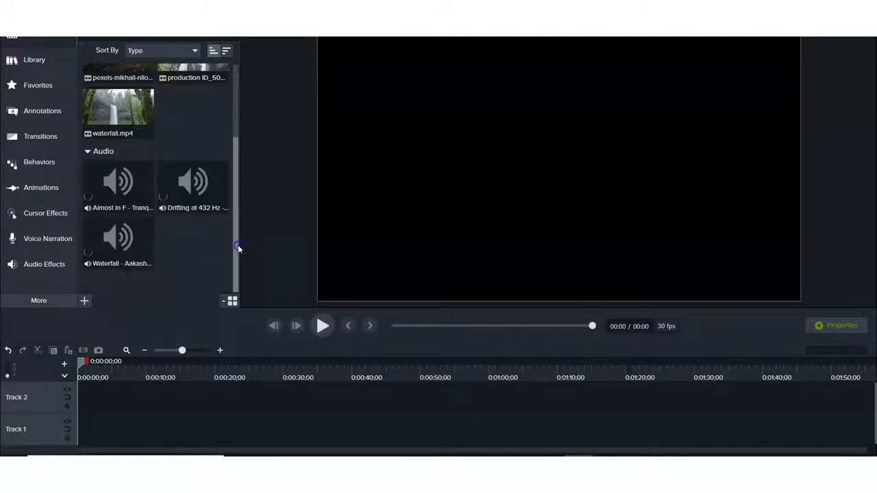
{"action": "left_click", "coordinate": [129, 253]}
{"action": "left_click", "coordinate": [127, 196], "text": "ctrl"}
{"action": "left_click", "coordinate": [172, 200], "text": "ctrl"}
{"action": "left_click", "coordinate": [126, 132], "text": "ctrl"}
{"action": "left_click_drag", "start_coordinate": [237, 164], "coordinate": [237, 121]}
{"action": "left_click", "coordinate": [200, 137], "text": "ctrl"}
{"action": "left_click", "coordinate": [195, 157], "text": "ctrl"}
{"action": "left_click", "coordinate": [118, 162], "text": "ctrl"}
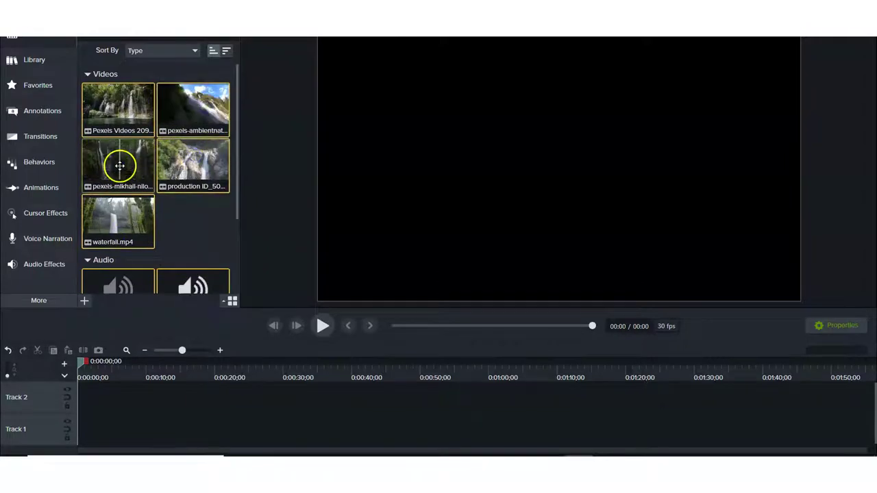
{"action": "left_click", "coordinate": [195, 218]}
{"action": "left_click", "coordinate": [192, 165]}
- Place every waterfall video except production ID_5006134 one after another at the start of Track 1
{"action": "left_click", "coordinate": [126, 133], "text": "ctrl"}
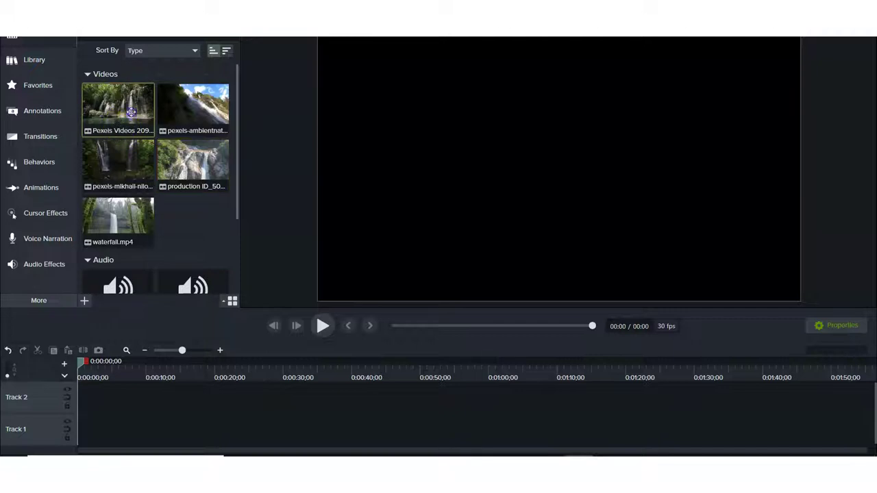
{"action": "left_click", "coordinate": [184, 116], "text": "ctrl"}
{"action": "left_click", "coordinate": [132, 172], "text": "ctrl"}
{"action": "left_click", "coordinate": [122, 202], "text": "ctrl"}
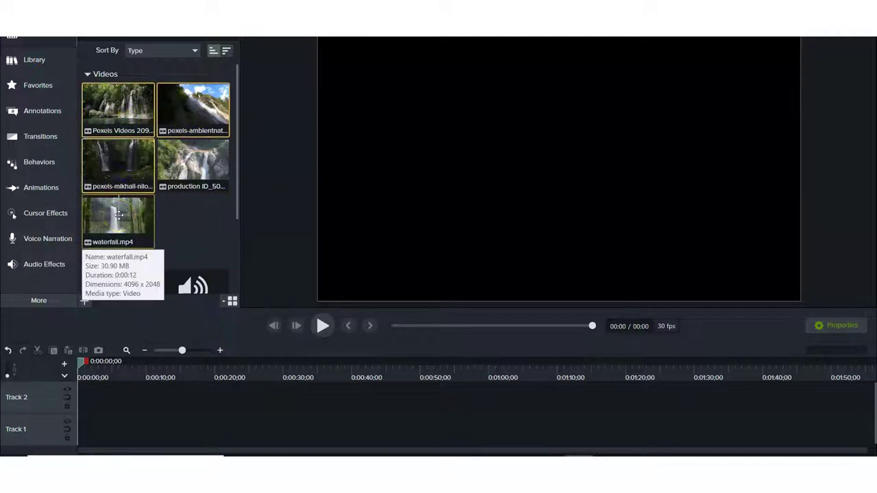
{"action": "left_click_drag", "start_coordinate": [235, 201], "coordinate": [234, 215]}
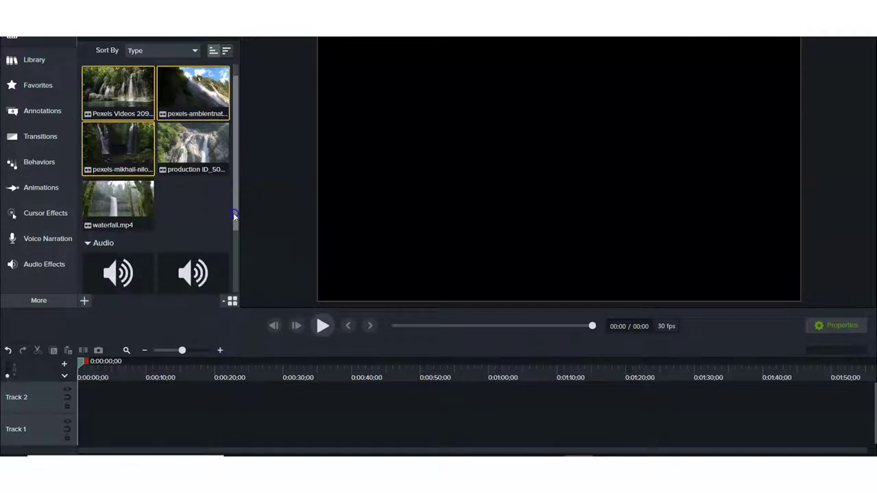
{"action": "left_click_drag", "start_coordinate": [117, 132], "coordinate": [108, 427]}
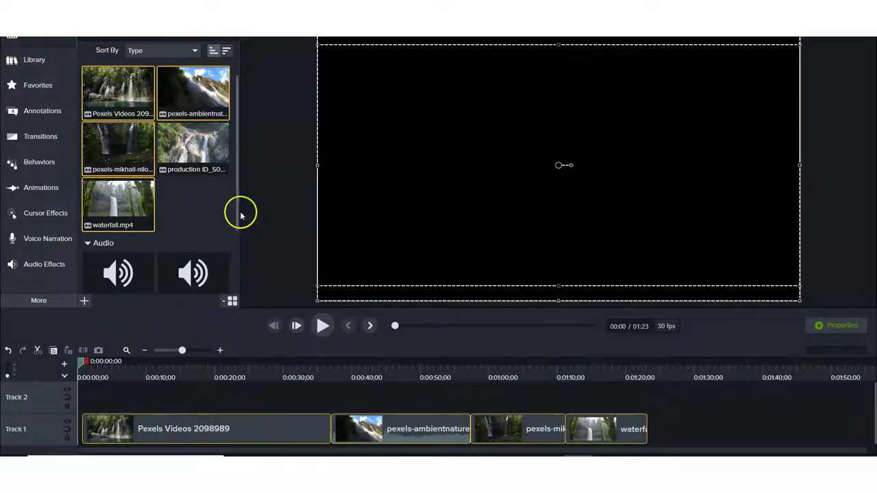
- Place the Waterfall music track at the start of Track 2, above the waterfall clips, and fit both tracks in view
{"action": "left_click_drag", "start_coordinate": [237, 211], "coordinate": [241, 252]}
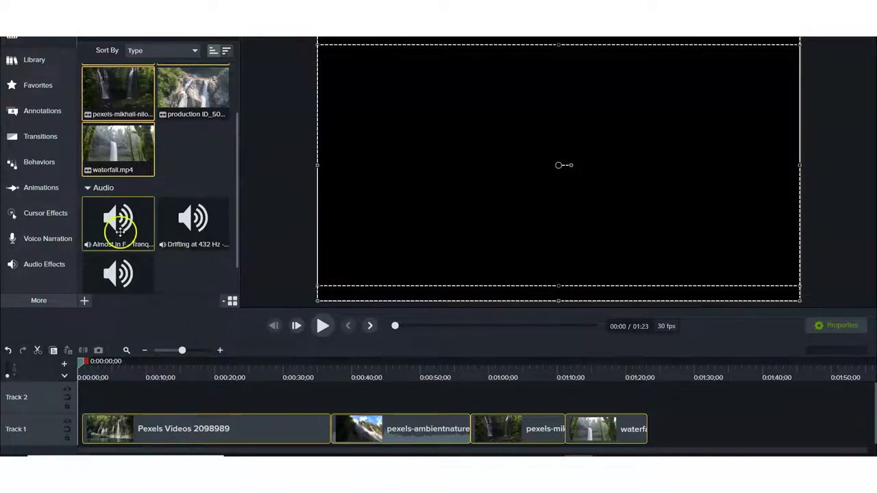
{"action": "left_click_drag", "start_coordinate": [135, 281], "coordinate": [87, 395]}
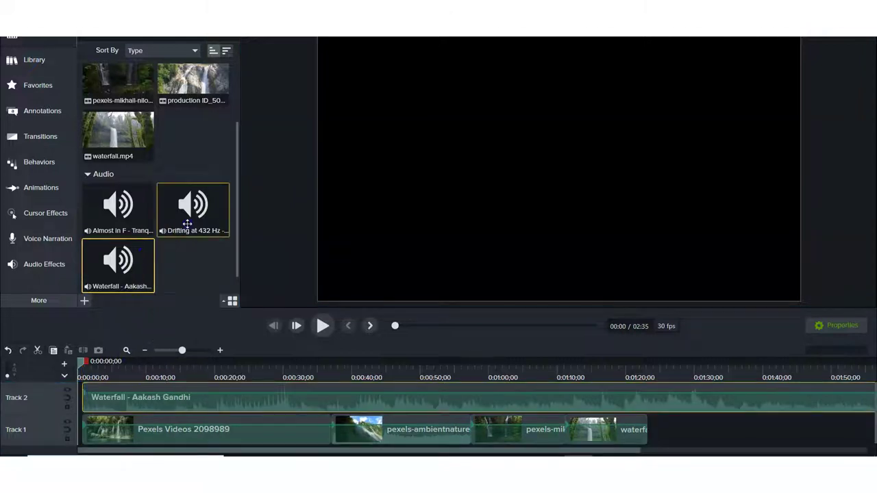
{"action": "left_click_drag", "start_coordinate": [395, 326], "coordinate": [393, 345]}
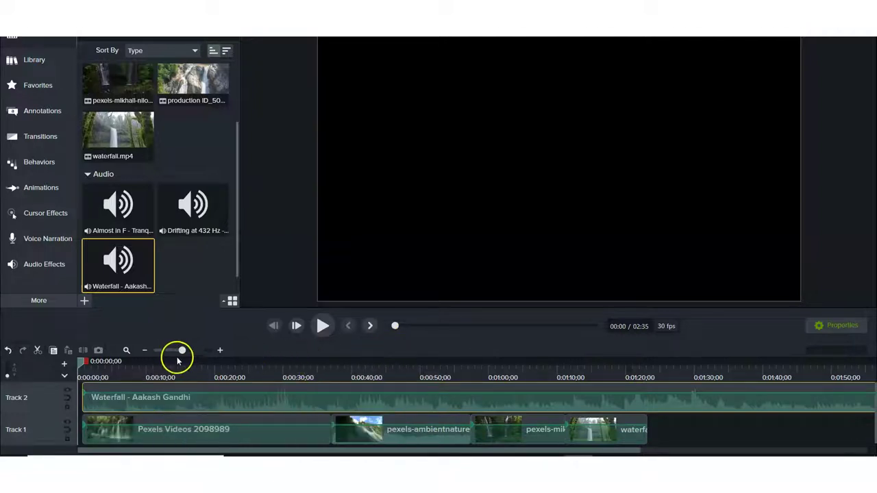
{"action": "left_click_drag", "start_coordinate": [182, 352], "coordinate": [173, 353]}
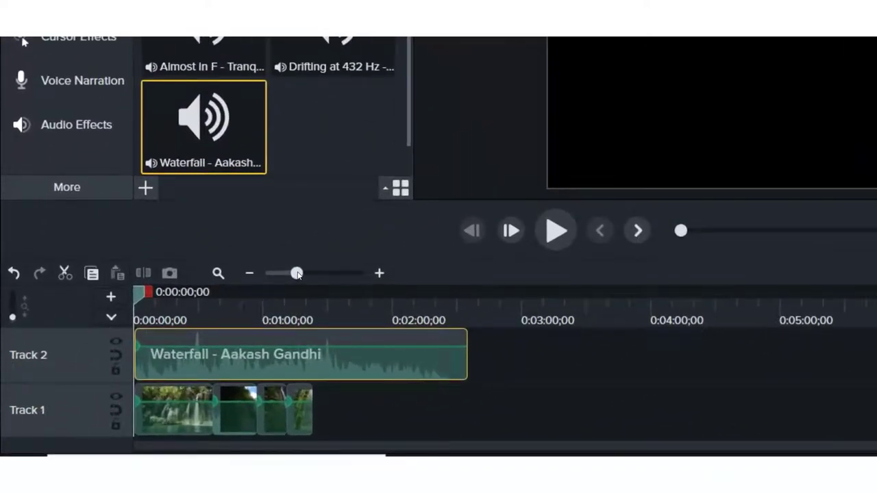
{"action": "mouse_move", "coordinate": [296, 273]}
{"action": "left_mouse_down"}
{"action": "mouse_move", "coordinate": [402, 272]}
{"action": "mouse_move", "coordinate": [283, 276]}
{"action": "mouse_move", "coordinate": [310, 277]}
{"action": "left_mouse_up"}
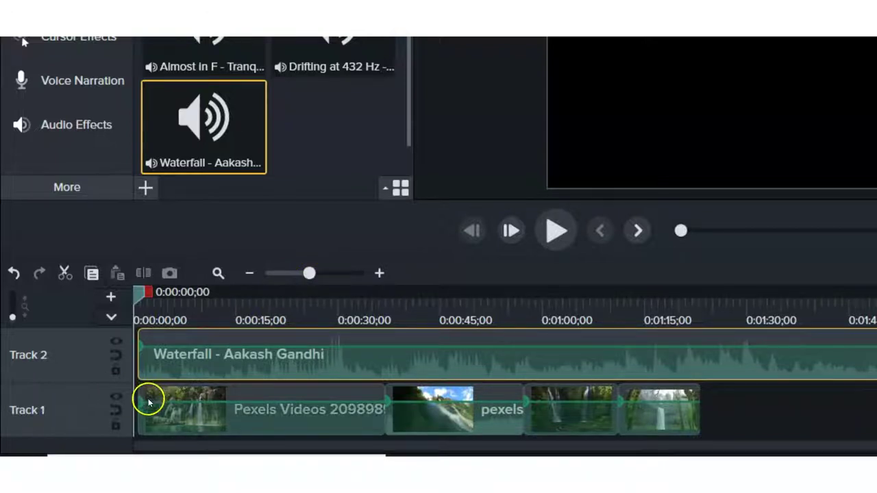
{"action": "left_click_drag", "start_coordinate": [311, 280], "coordinate": [295, 280]}
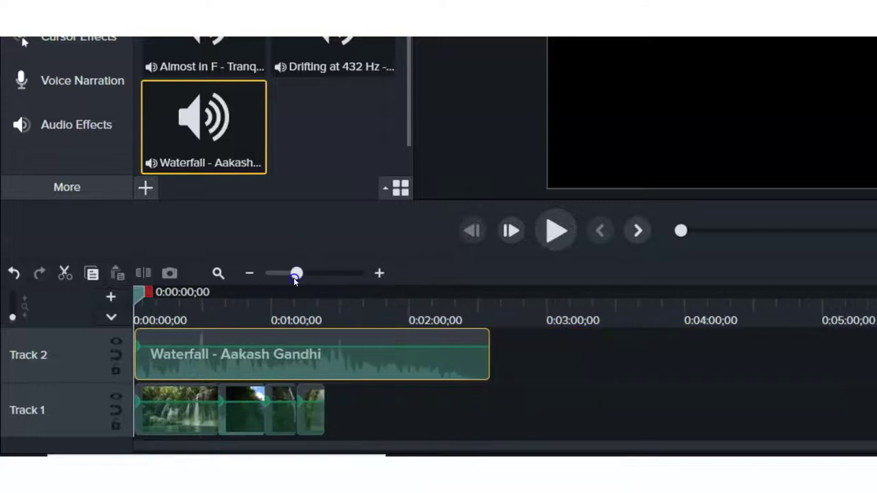
- Add the Almost in F - Tranquillity track directly after the Waterfall music on Track 2 and return the playhead to the start
{"action": "mouse_move", "coordinate": [208, 140]}
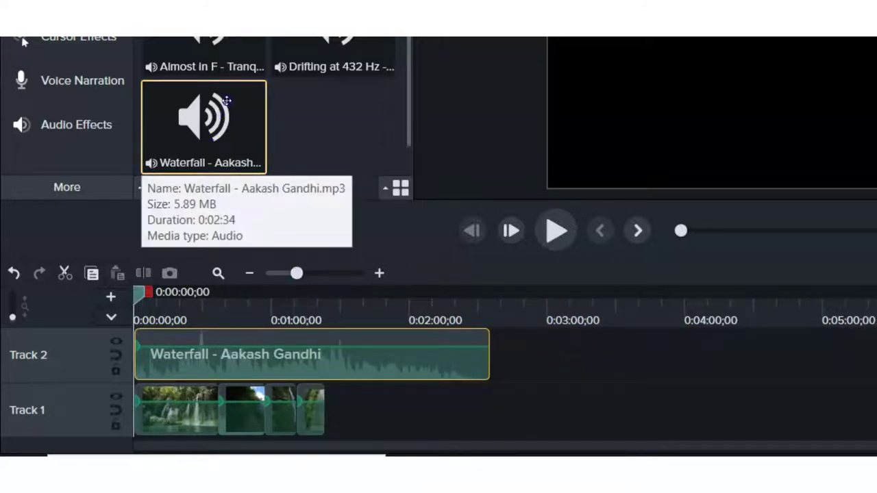
{"action": "left_click_drag", "start_coordinate": [218, 47], "coordinate": [496, 351]}
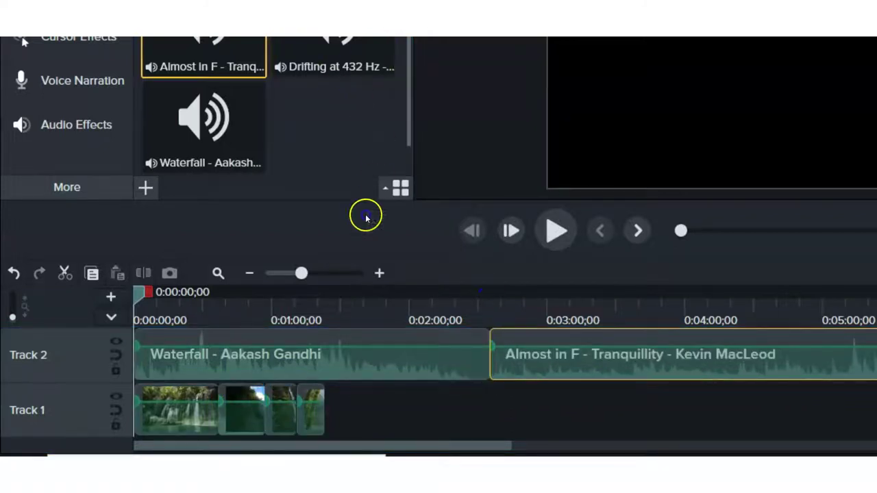
{"action": "left_click_drag", "start_coordinate": [301, 274], "coordinate": [292, 277]}
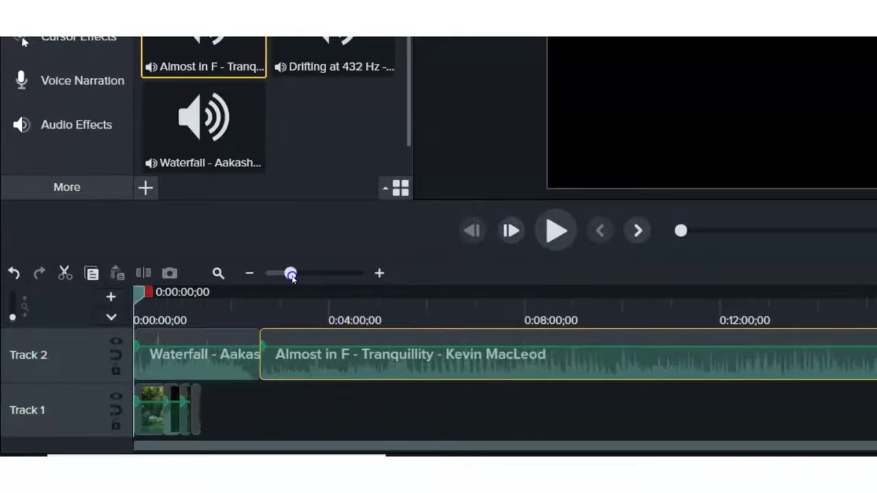
{"action": "left_click", "coordinate": [689, 230]}
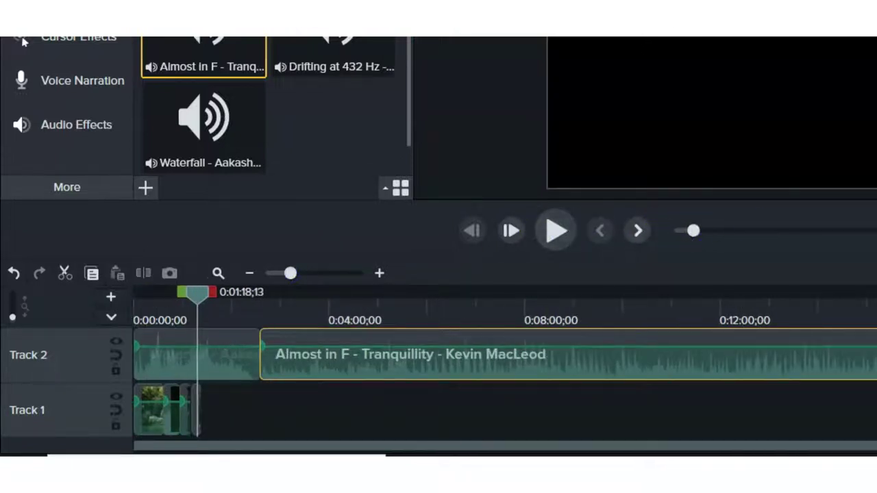
{"action": "mouse_move", "coordinate": [681, 231]}
{"action": "left_mouse_down"}
{"action": "mouse_move", "coordinate": [836, 231]}
{"action": "mouse_move", "coordinate": [681, 244]}
{"action": "left_mouse_up"}
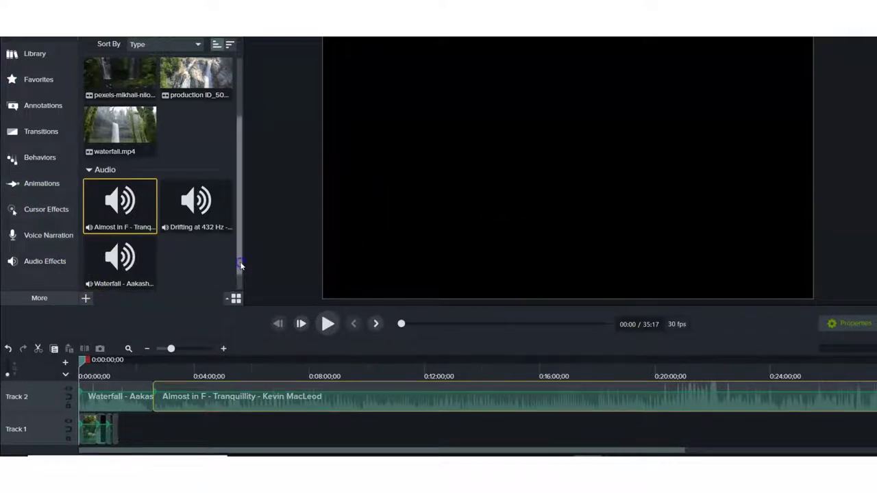
- Duplicate the four waterfall clips on Track 1, placing the copies directly after the last original clip
{"action": "left_click_drag", "start_coordinate": [241, 265], "coordinate": [242, 313]}
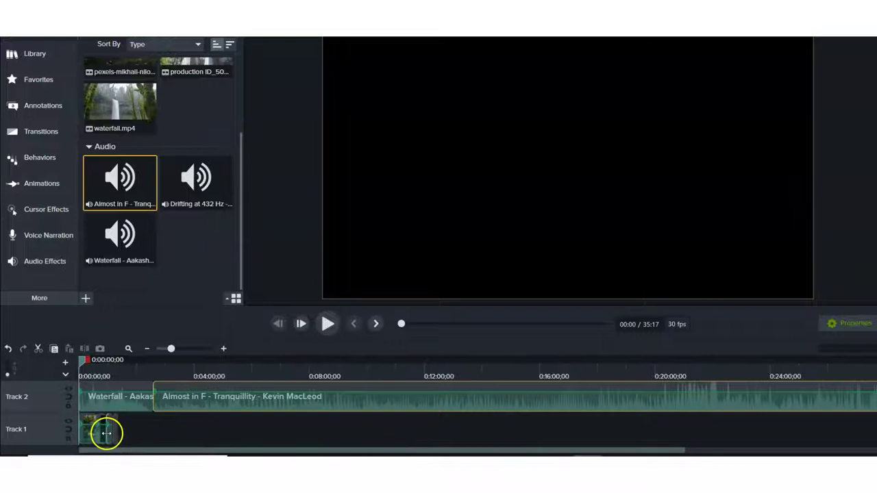
{"action": "left_click_drag", "start_coordinate": [172, 351], "coordinate": [187, 349]}
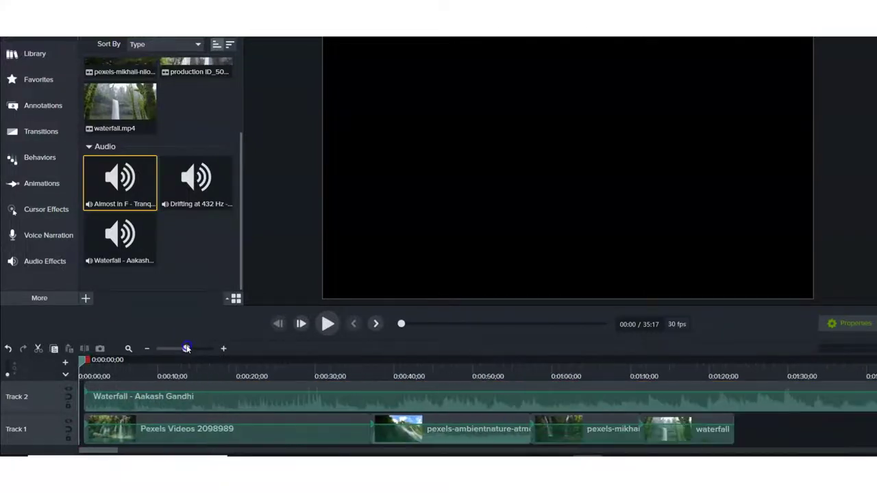
{"action": "left_click", "coordinate": [157, 433]}
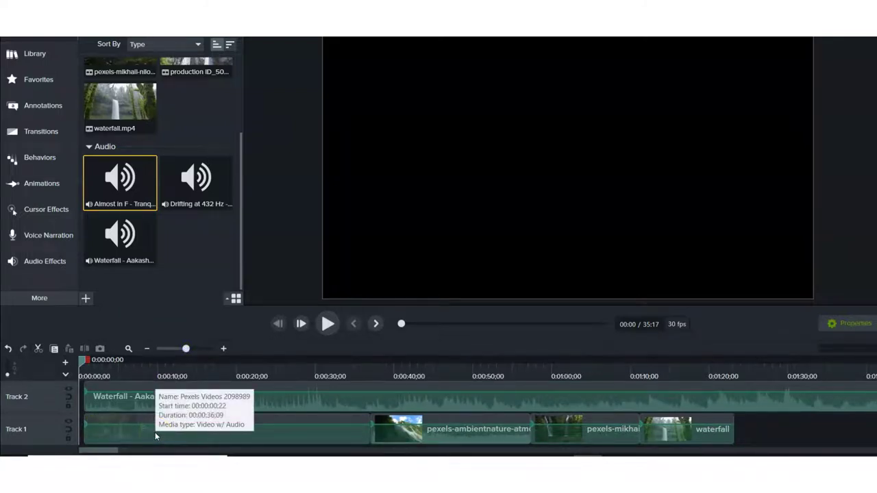
{"action": "left_click", "coordinate": [616, 443]}
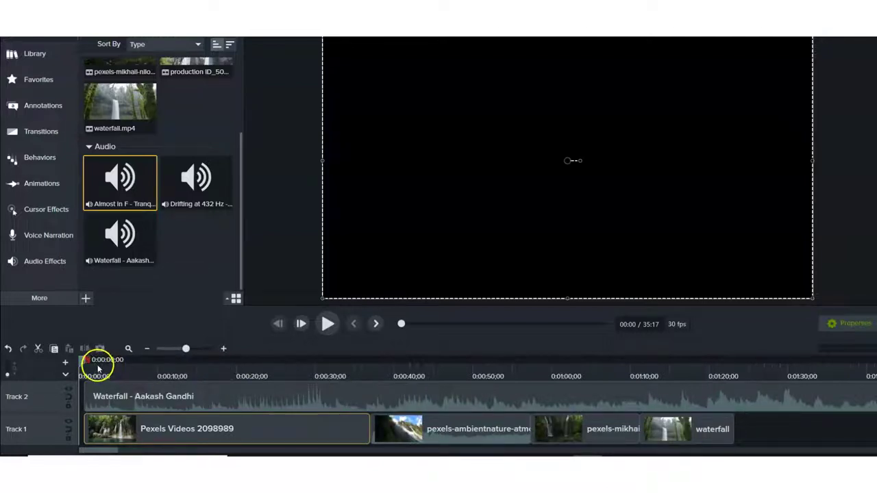
{"action": "left_click_drag", "start_coordinate": [84, 358], "coordinate": [685, 384]}
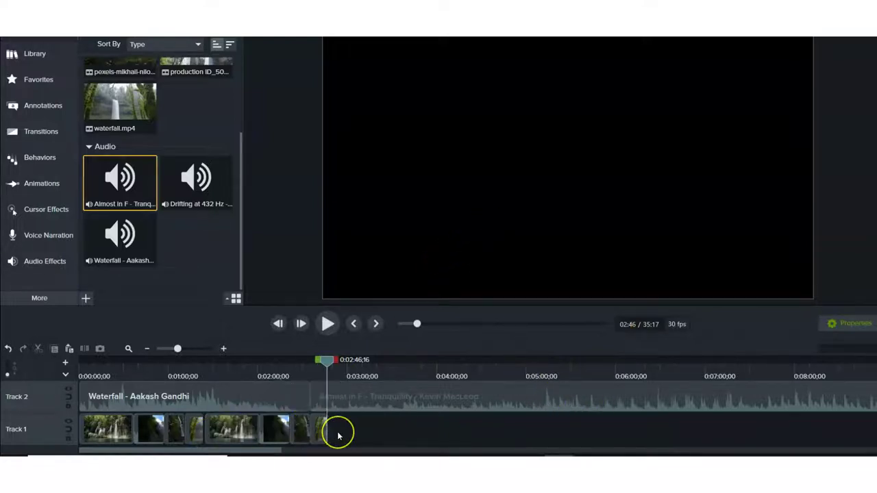
- Copy all eight clips on Track 1 and paste them at the end of the sequence, at 0:02:46;16
{"action": "left_click_drag", "start_coordinate": [329, 430], "coordinate": [109, 431]}
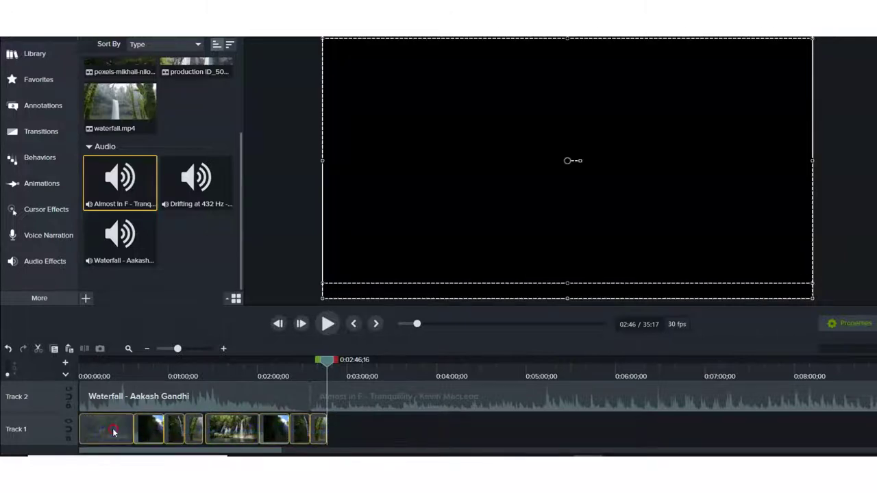
{"action": "right_click", "coordinate": [110, 431]}
{"action": "left_click", "coordinate": [142, 86]}
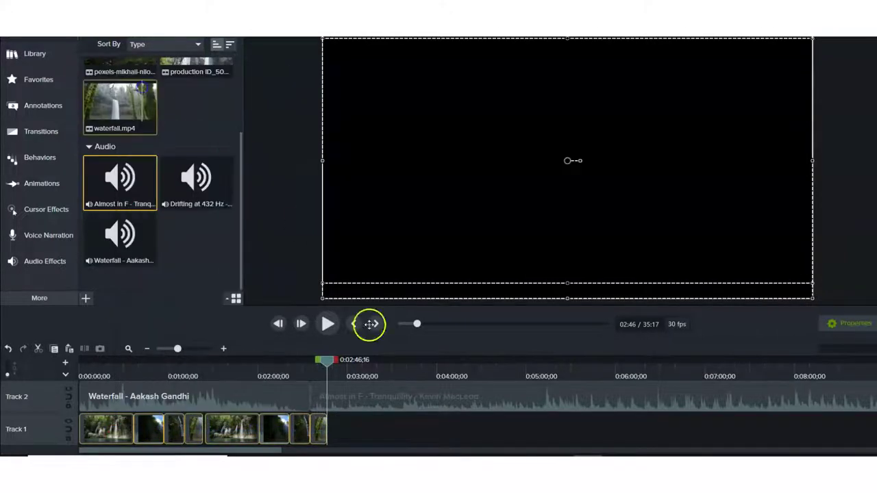
{"action": "left_click", "coordinate": [342, 439]}
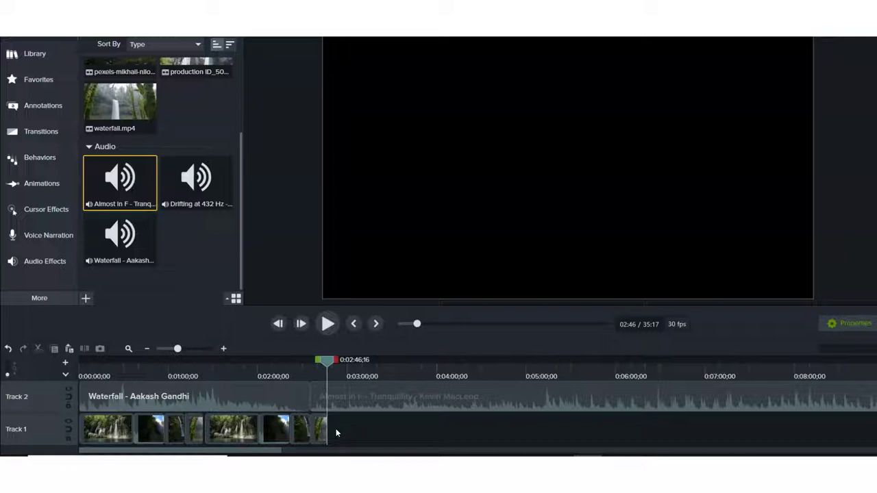
{"action": "key", "text": "ctrl+v"}
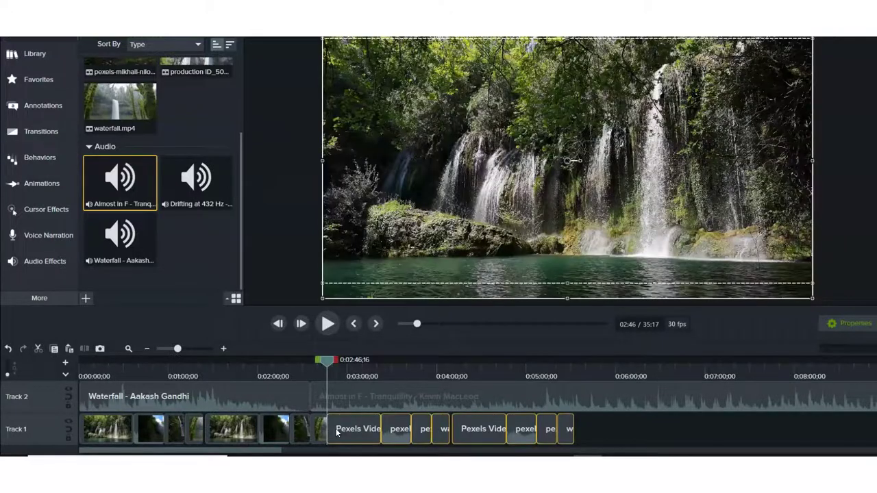
{"action": "left_click", "coordinate": [575, 433]}
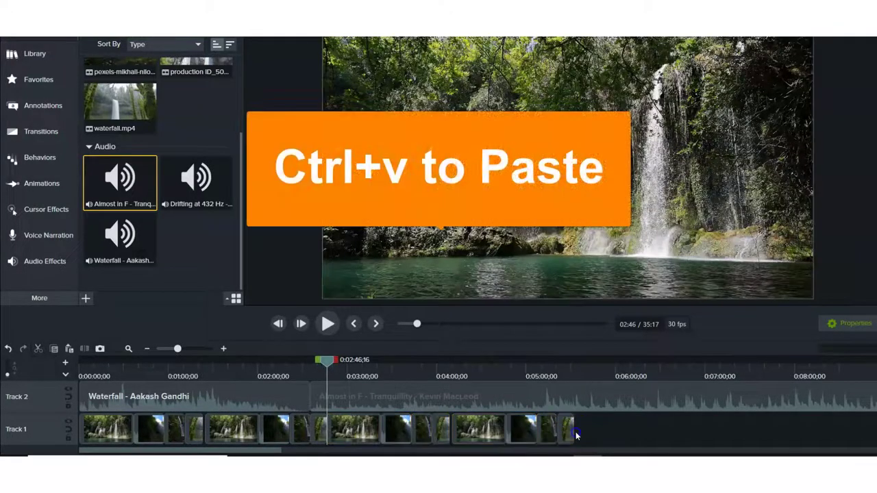
- Paste the eight-clip waterfall sequence at 0:05:32;13 and again at 0:08:18;10 on Track 1
{"action": "left_click_drag", "start_coordinate": [329, 370], "coordinate": [575, 350]}
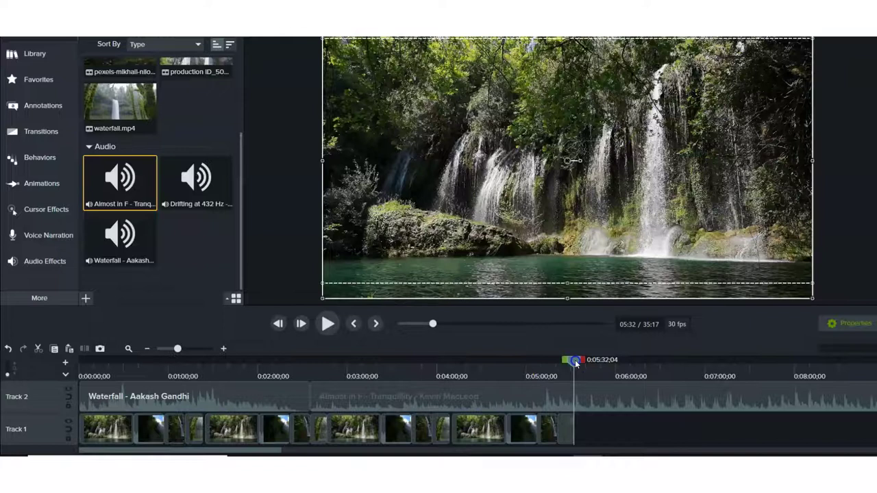
{"action": "left_click_drag", "start_coordinate": [575, 363], "coordinate": [576, 363]}
{"action": "key", "text": "ctrl+v"}
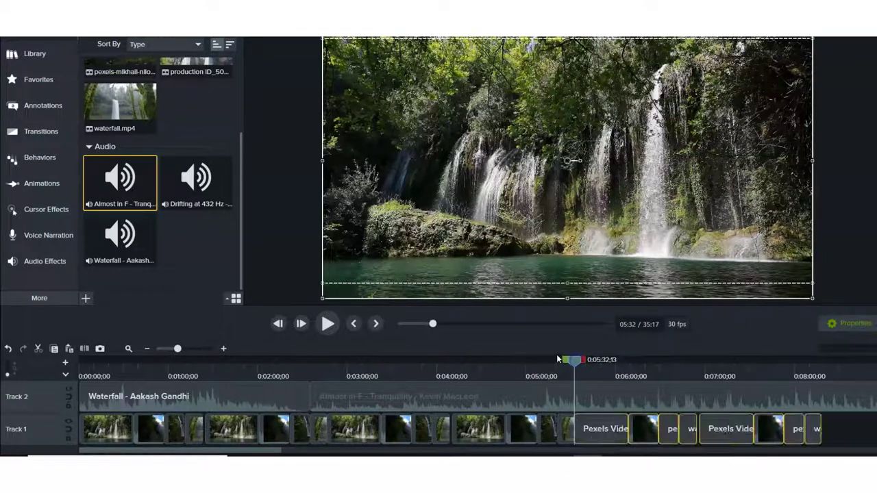
{"action": "left_click", "coordinate": [580, 362]}
{"action": "left_click_drag", "start_coordinate": [580, 367], "coordinate": [823, 371]}
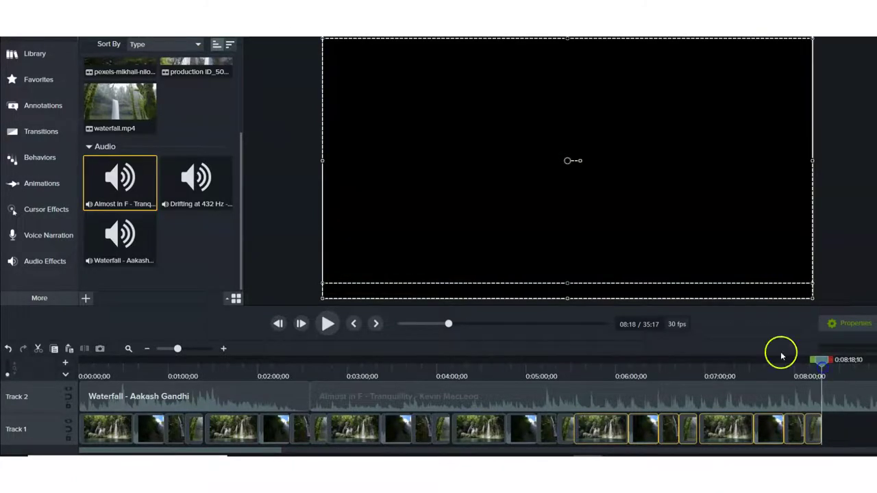
{"action": "key", "text": "ctrl+v"}
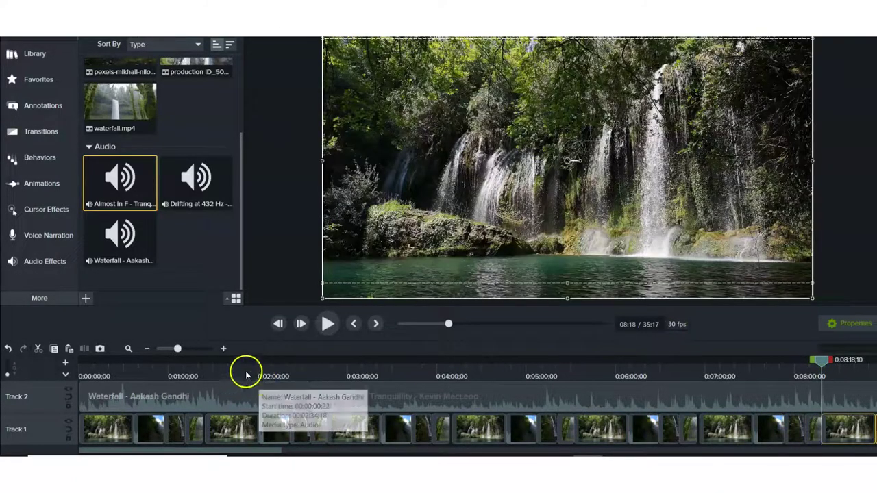
- Paste another copy of the waterfall sequence at the end of Track 1's clips, at 0:11:06;22
{"action": "left_click_drag", "start_coordinate": [179, 350], "coordinate": [174, 352]}
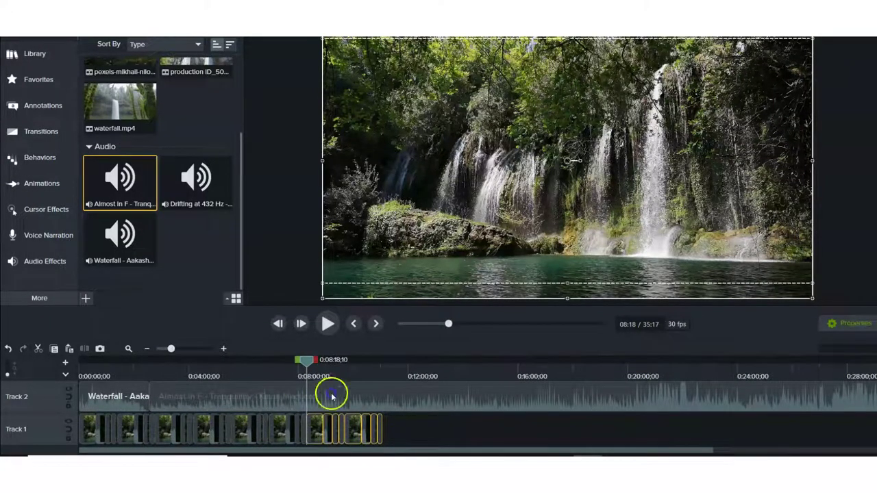
{"action": "left_click_drag", "start_coordinate": [310, 363], "coordinate": [387, 358]}
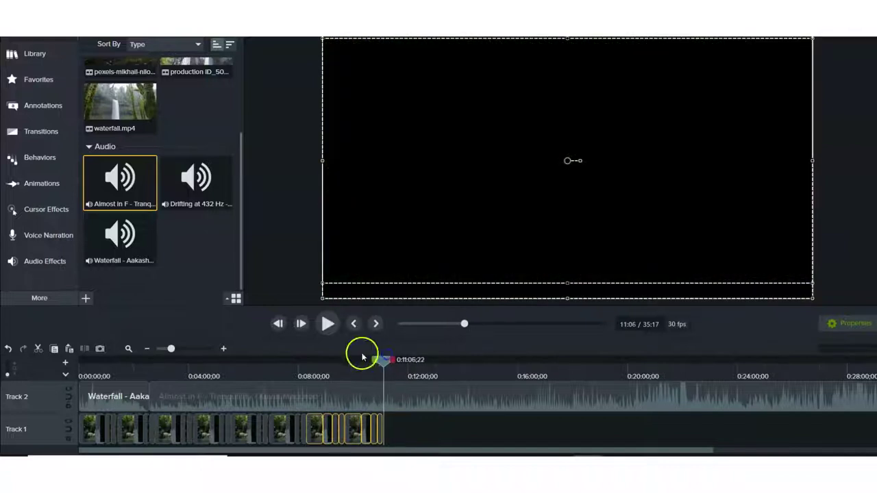
{"action": "key", "text": "ctrl+v"}
- Extend the waterfall video on Track 1 by pasting the copied clips at 0:13:58;05
{"action": "left_click_drag", "start_coordinate": [383, 361], "coordinate": [462, 363]}
{"action": "left_click_drag", "start_coordinate": [432, 419], "coordinate": [464, 432]}
{"action": "left_click", "coordinate": [454, 434]}
{"action": "left_click_drag", "start_coordinate": [391, 433], "coordinate": [94, 425]}
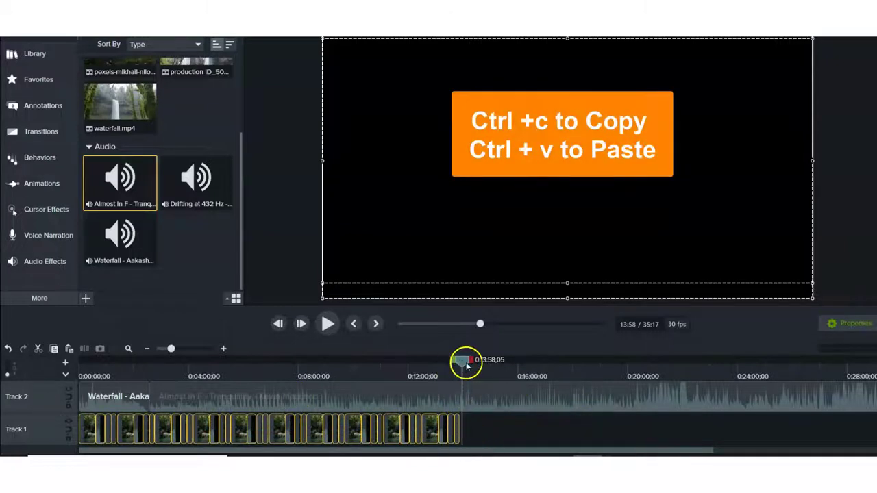
{"action": "key", "text": "ctrl+v"}
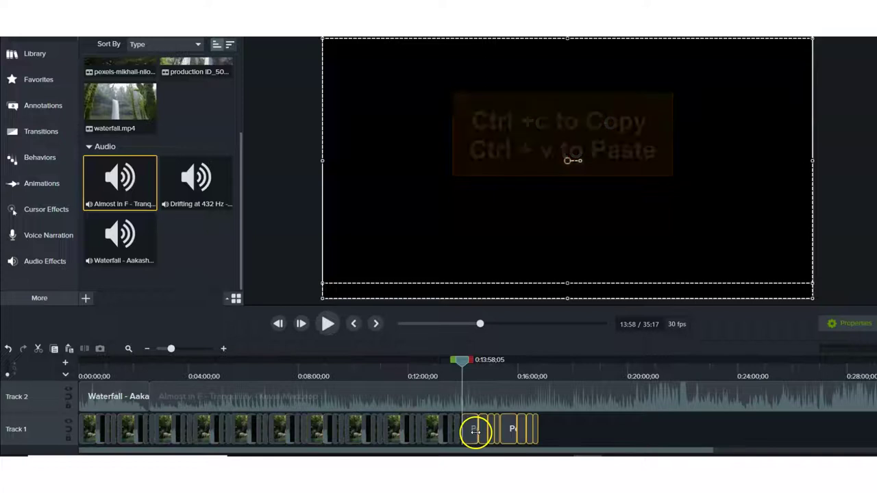
{"action": "mouse_move", "coordinate": [172, 350]}
{"action": "left_mouse_down"}
{"action": "mouse_move", "coordinate": [196, 351]}
{"action": "mouse_move", "coordinate": [179, 357]}
{"action": "left_mouse_up"}
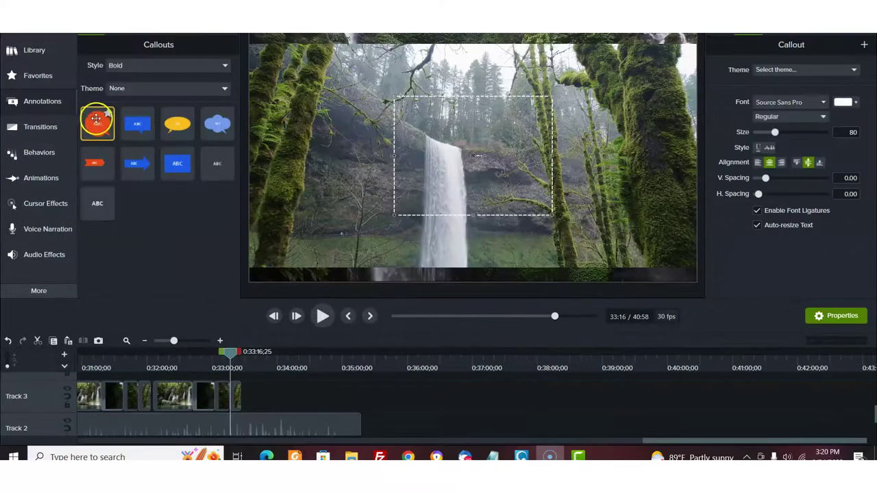
- Play the project from 33:16 into the black closing section with the download-link text
{"action": "left_click", "coordinate": [324, 316]}
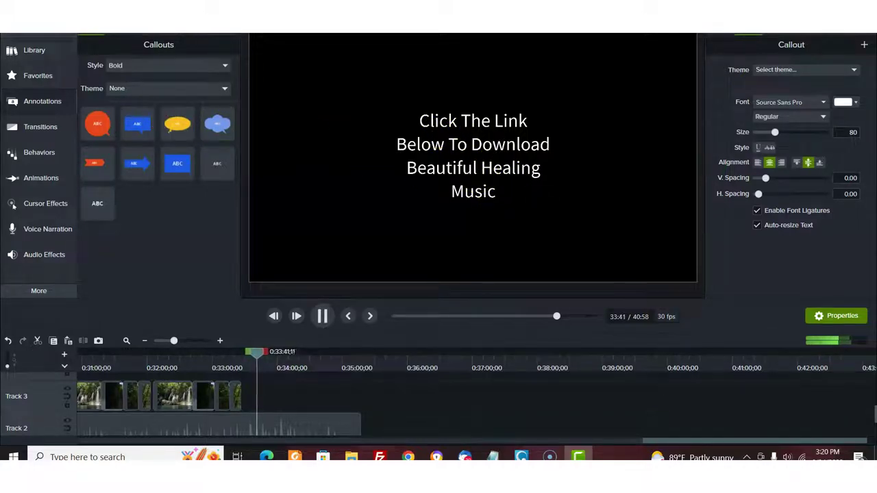
{"action": "key", "text": "space"}
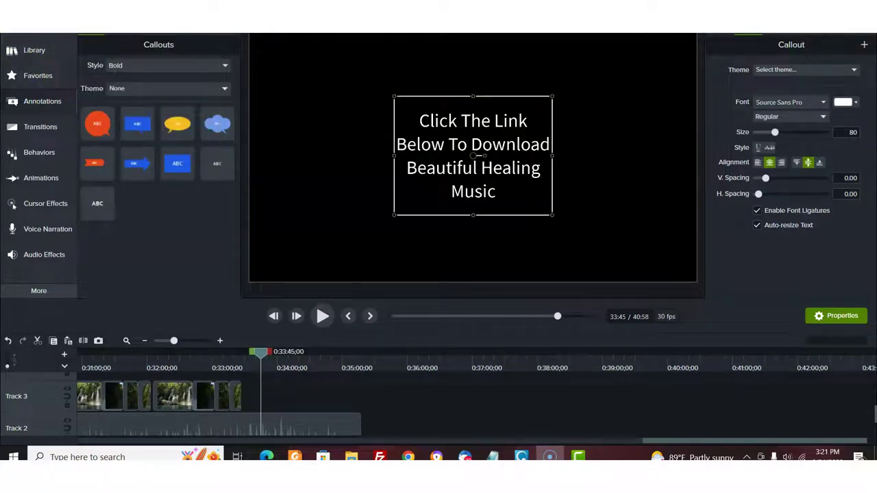
- Look through the available Fades transitions and their type choices, and return to the callout annotations
{"action": "left_click", "coordinate": [42, 128]}
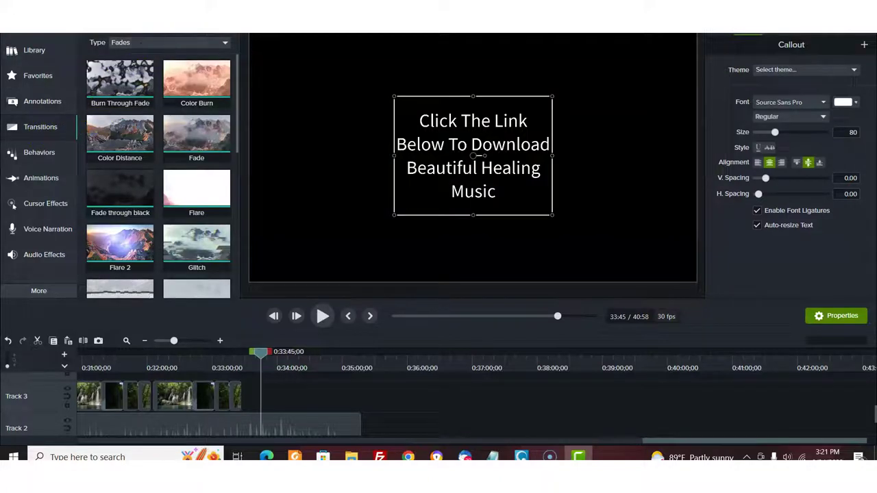
{"action": "left_click", "coordinate": [156, 45]}
{"action": "left_click", "coordinate": [155, 45]}
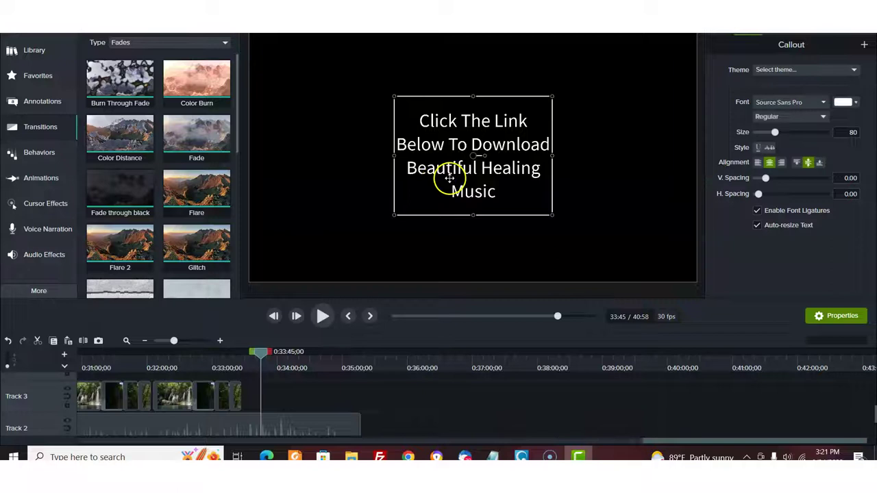
{"action": "left_click", "coordinate": [42, 105]}
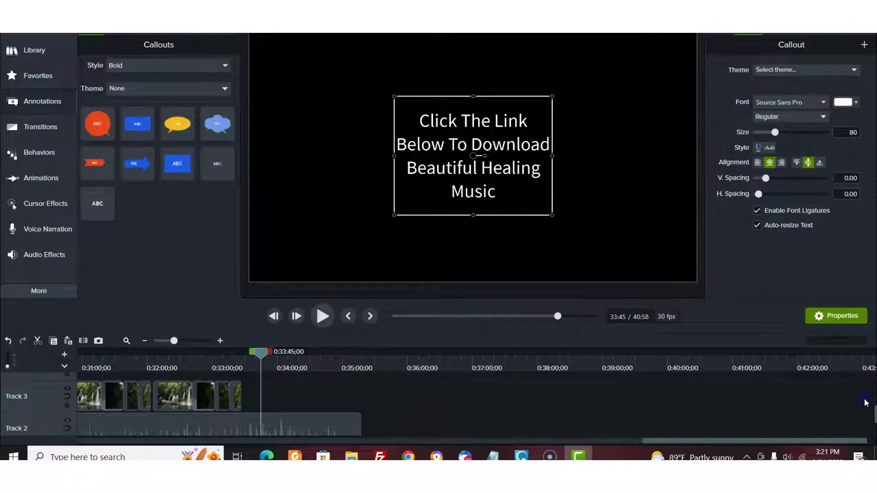
- Review the text clips on the upper tracks, play the video's opening, and scrub to the closing text at 33:37
{"action": "scroll", "coordinate": [873, 413], "scroll_direction": "up", "scroll_amount": 3}
{"action": "left_click", "coordinate": [355, 411]}
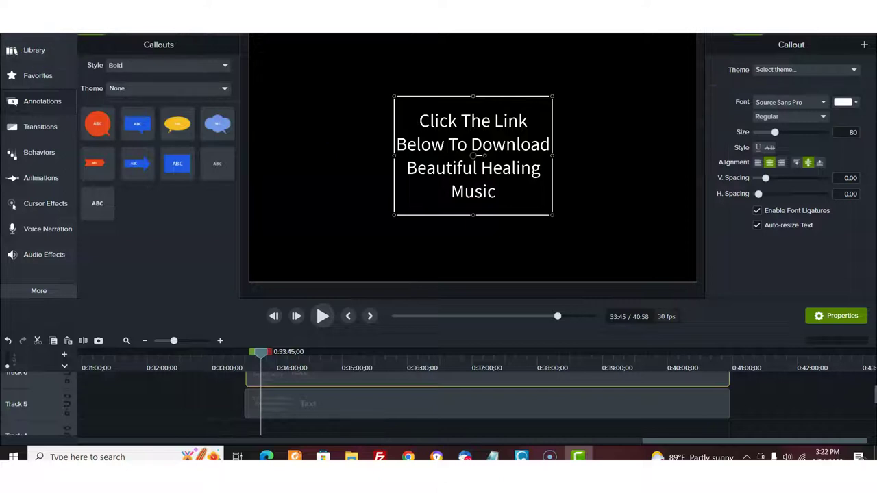
{"action": "left_click", "coordinate": [323, 316]}
{"action": "left_click", "coordinate": [324, 323]}
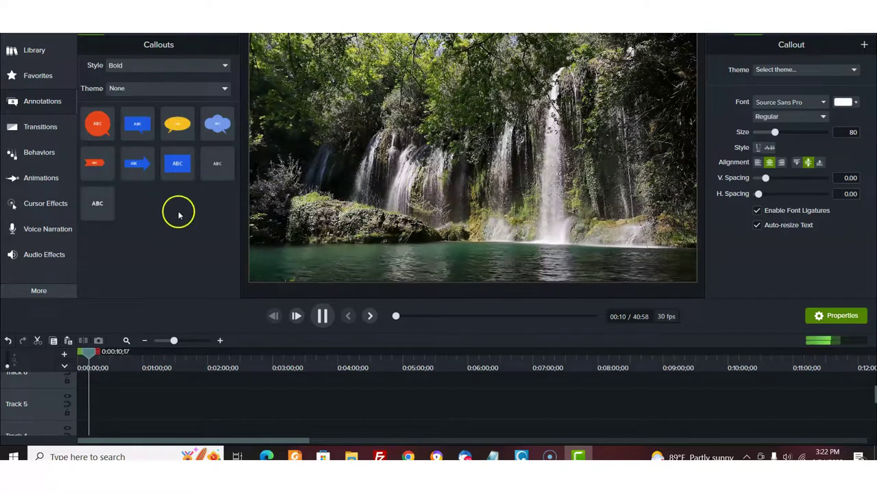
{"action": "left_click_drag", "start_coordinate": [95, 355], "coordinate": [849, 362]}
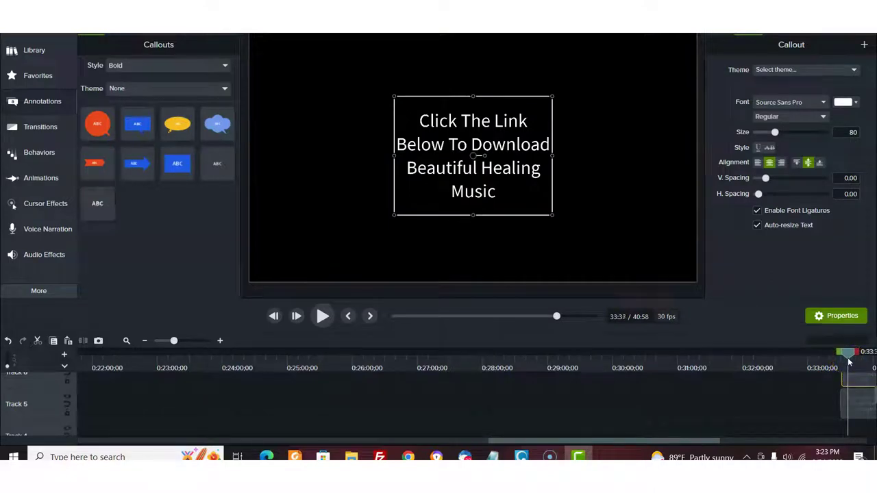